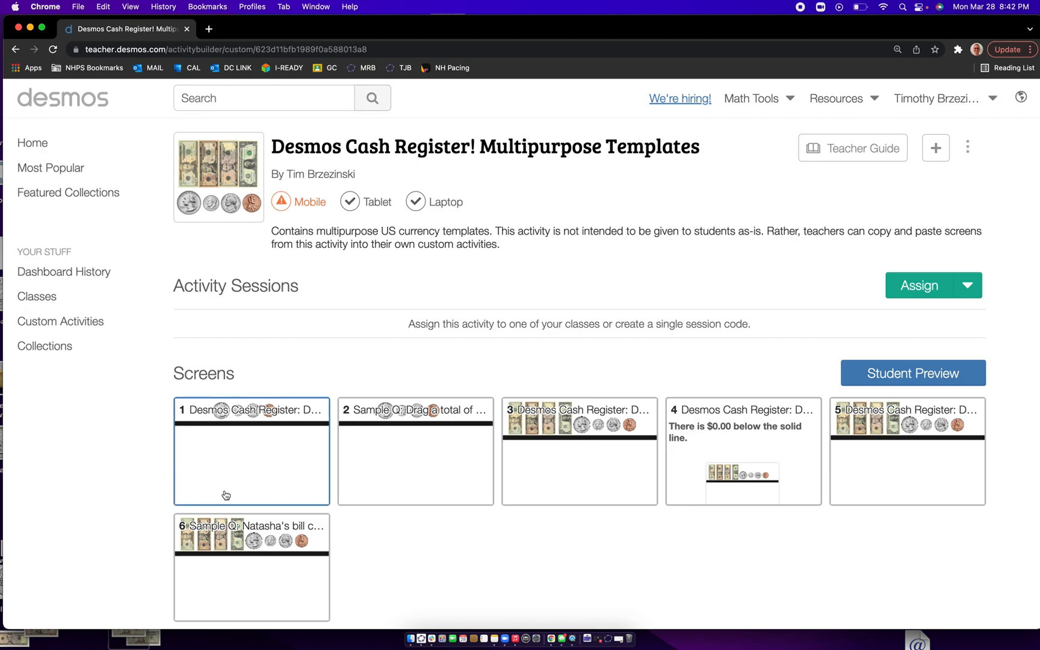
- Create an editable copy of the Desmos Cash Register! Multipurpose Templates activity
{"action": "scroll", "coordinate": [226, 495], "scroll_direction": "down", "scroll_amount": 1}
{"action": "scroll", "coordinate": [226, 496], "scroll_direction": "up", "scroll_amount": 1}
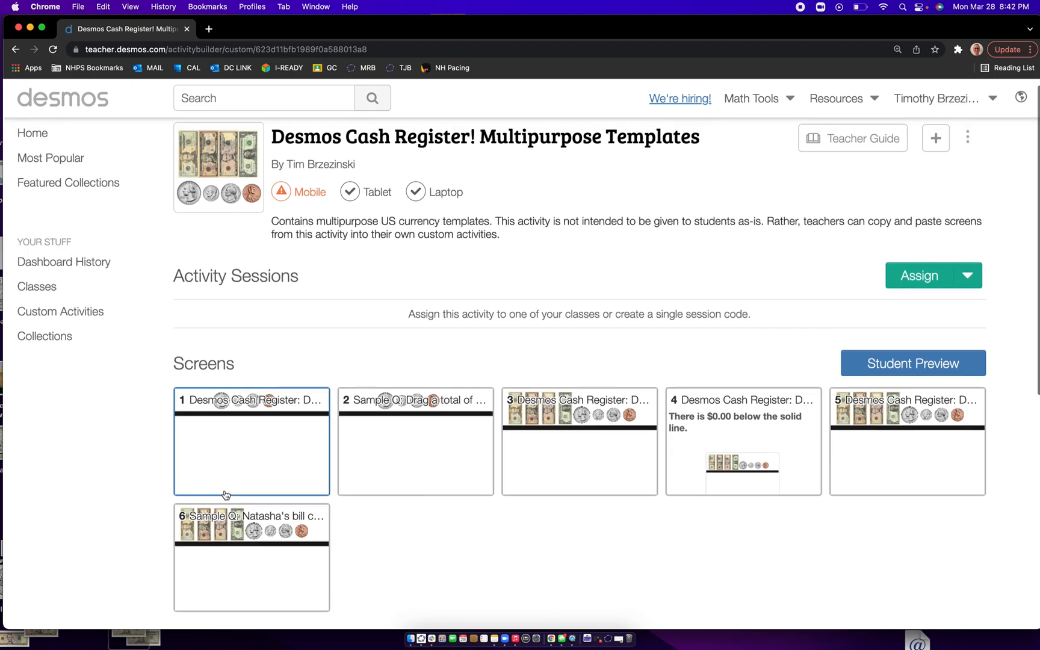
{"action": "scroll", "coordinate": [226, 496], "scroll_direction": "up", "scroll_amount": 1}
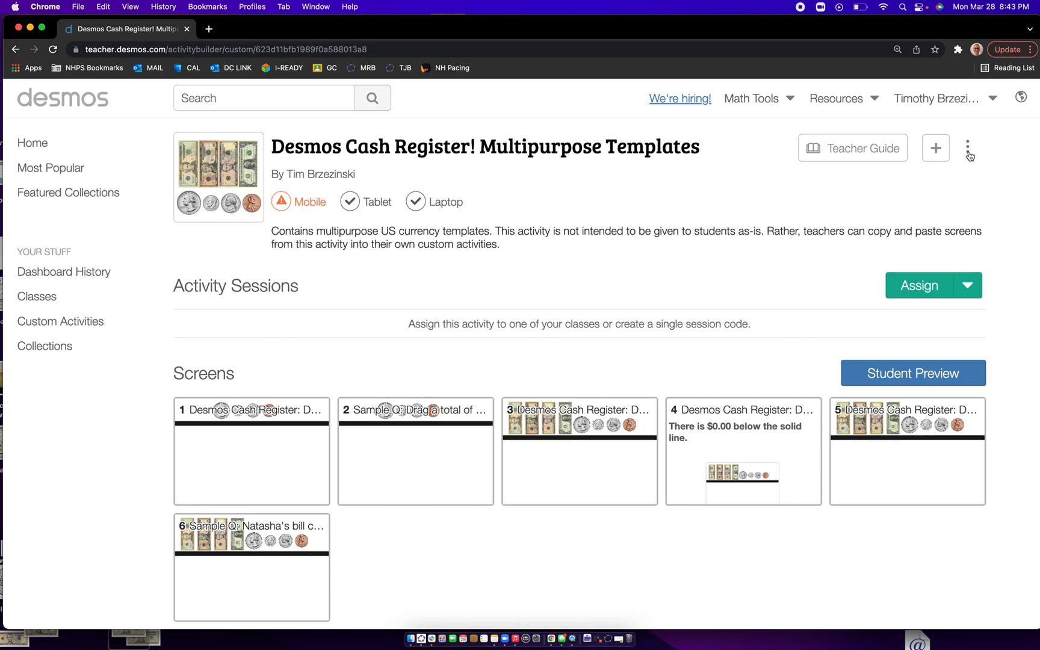
{"action": "scroll", "coordinate": [970, 157], "scroll_direction": "up", "scroll_amount": 5}
{"action": "left_click", "coordinate": [819, 294]}
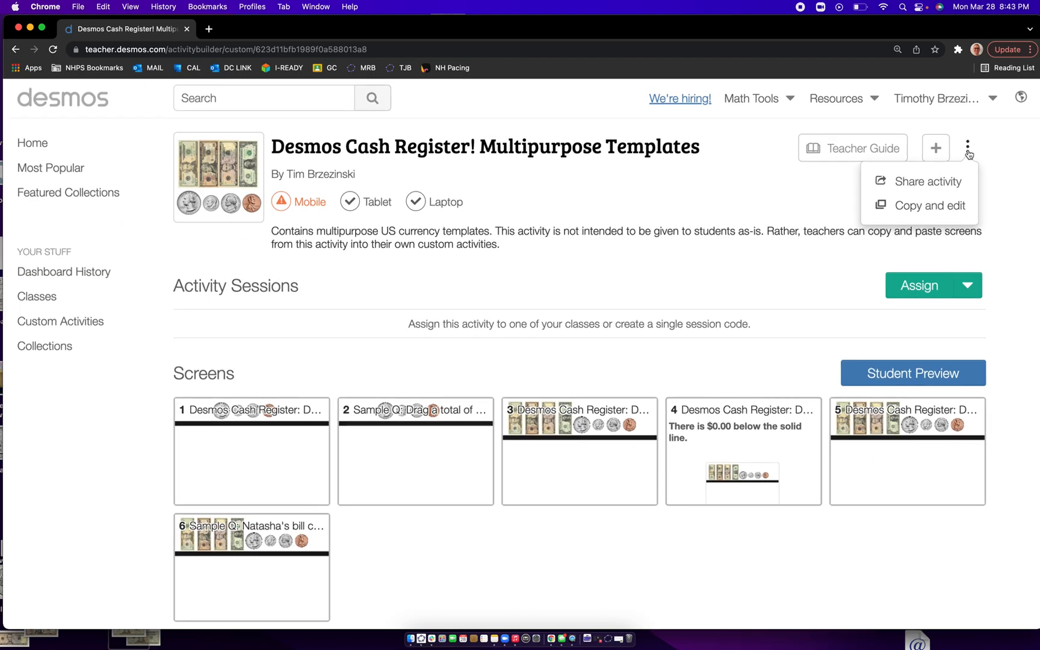
{"action": "left_click", "coordinate": [929, 210]}
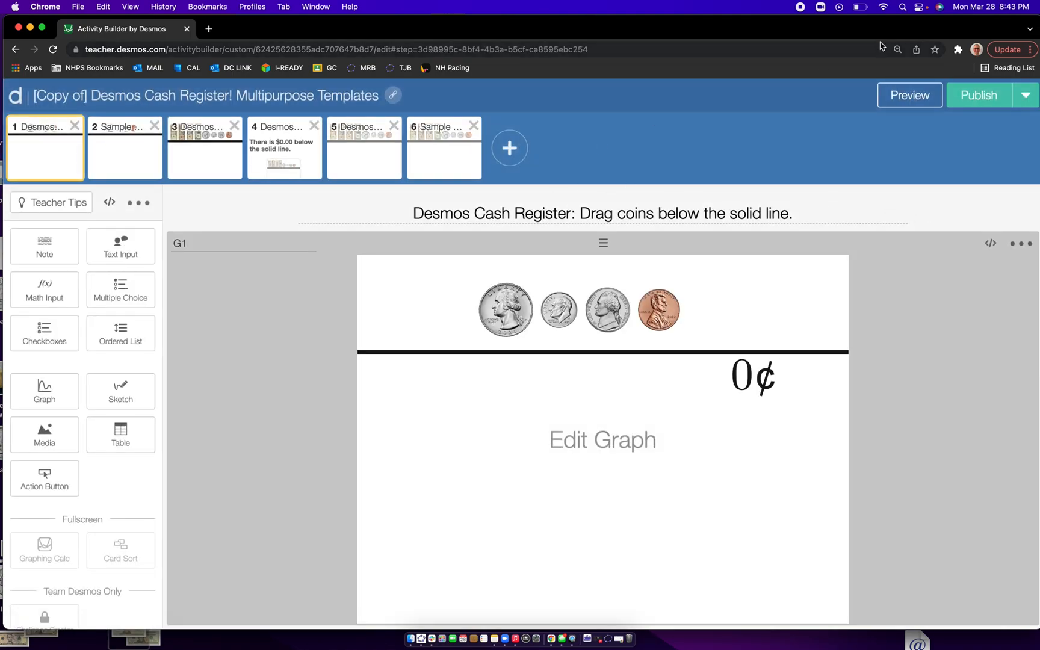
- Preview the activity as a student and place four quarters, one dime, one nickel and three pennies below the line on screen 1
{"action": "left_click", "coordinate": [922, 98]}
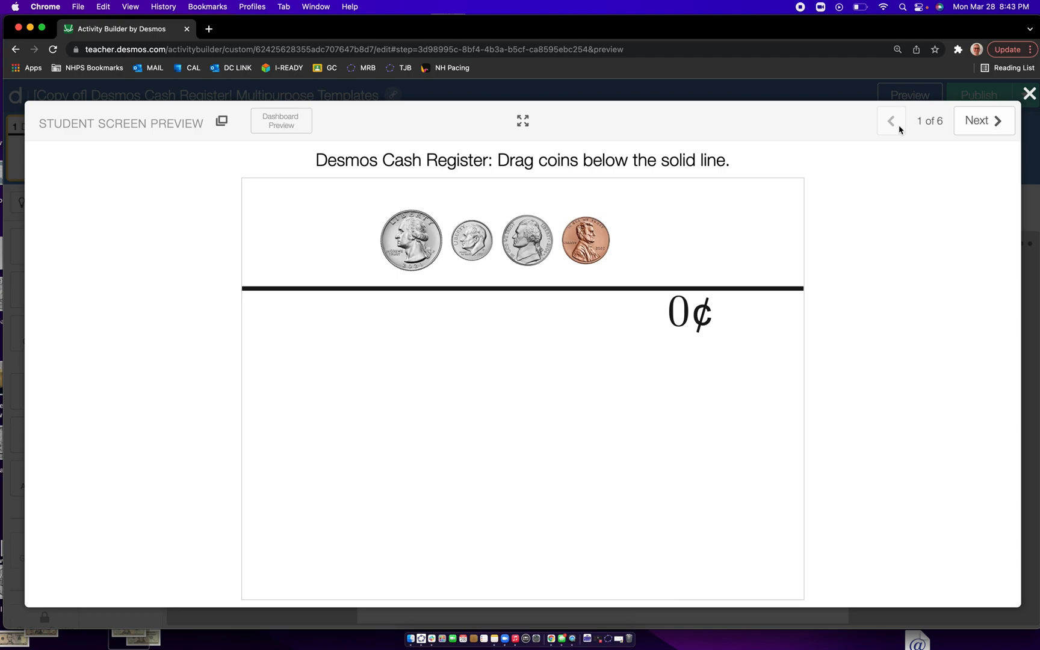
{"action": "left_click_drag", "start_coordinate": [411, 236], "coordinate": [371, 347]}
{"action": "left_click_drag", "start_coordinate": [427, 250], "coordinate": [455, 406]}
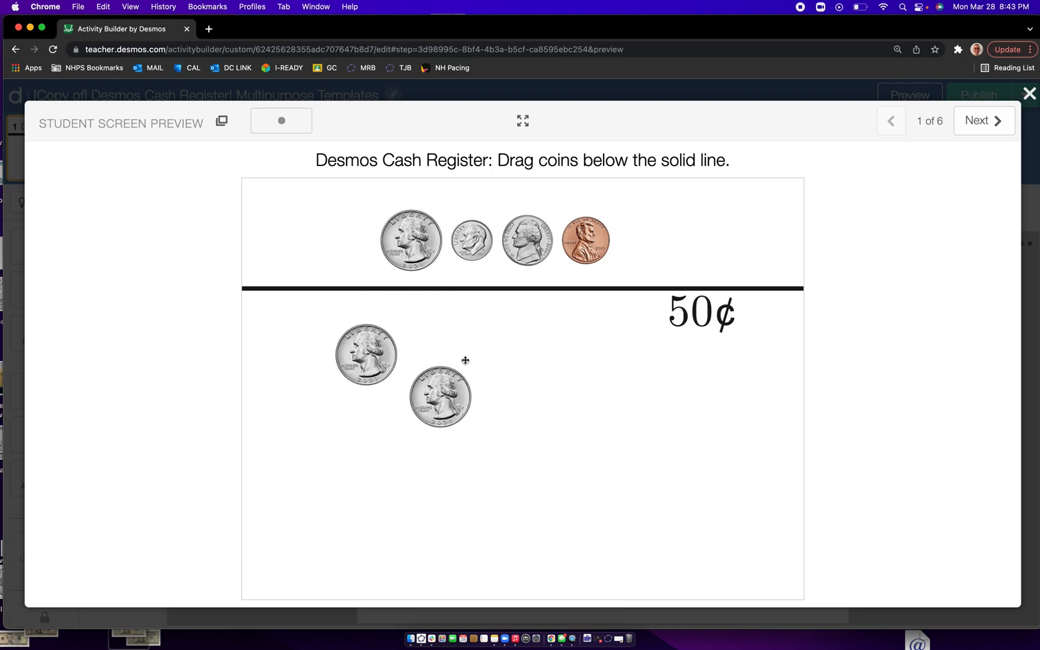
{"action": "left_click_drag", "start_coordinate": [482, 243], "coordinate": [521, 390]}
{"action": "left_click_drag", "start_coordinate": [525, 244], "coordinate": [574, 399]}
{"action": "left_click_drag", "start_coordinate": [582, 243], "coordinate": [626, 421]}
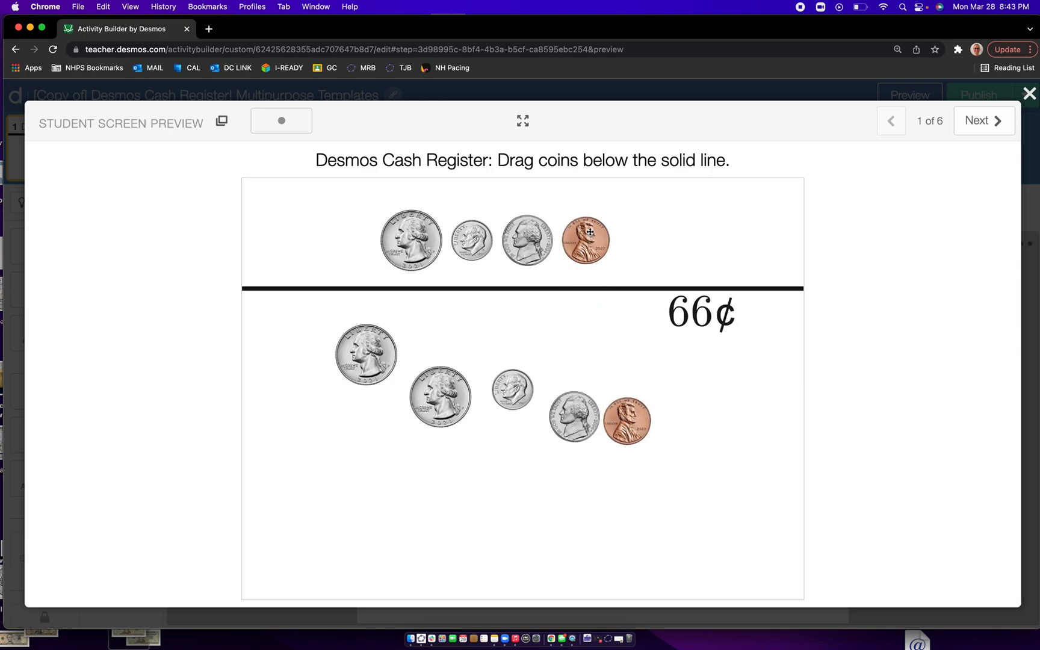
{"action": "left_click_drag", "start_coordinate": [589, 234], "coordinate": [699, 440]}
{"action": "left_click_drag", "start_coordinate": [602, 261], "coordinate": [516, 471]}
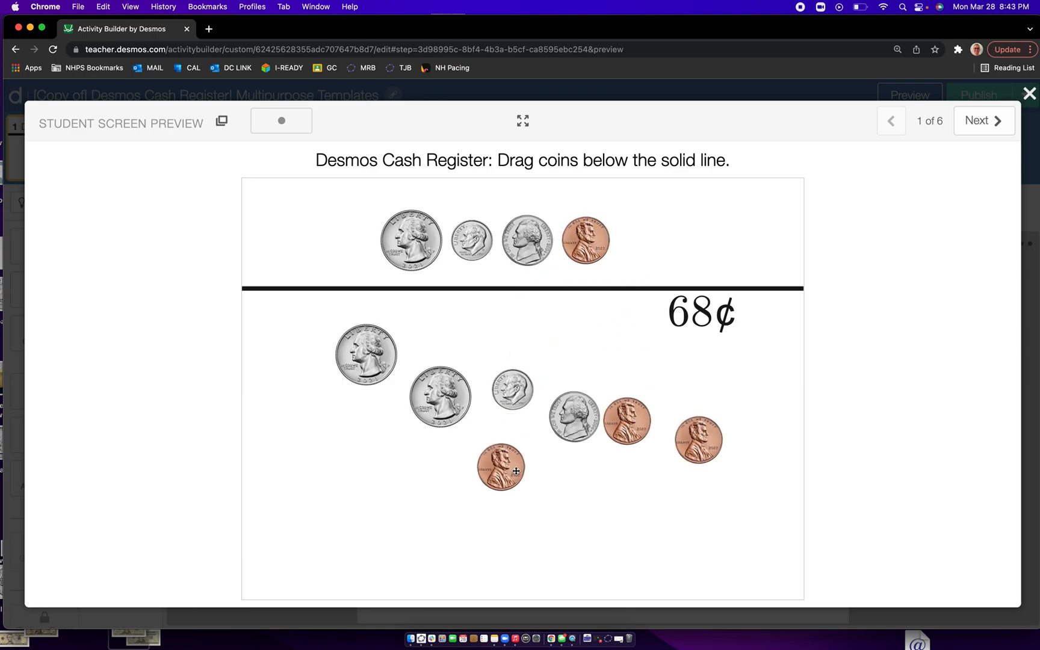
{"action": "left_click_drag", "start_coordinate": [418, 254], "coordinate": [356, 466]}
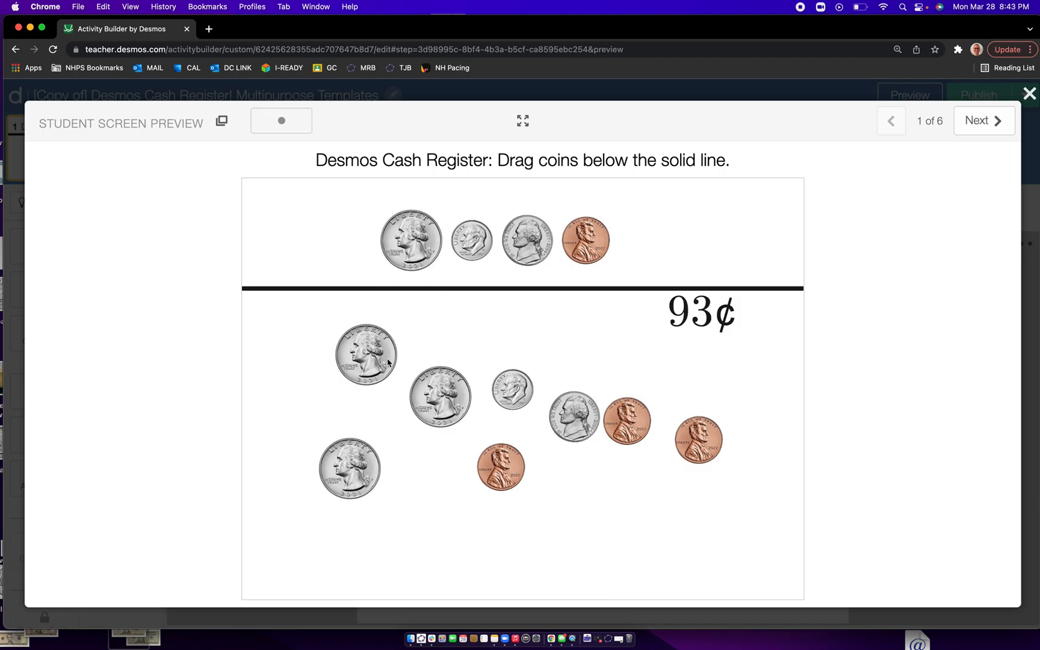
{"action": "left_click_drag", "start_coordinate": [411, 235], "coordinate": [287, 389]}
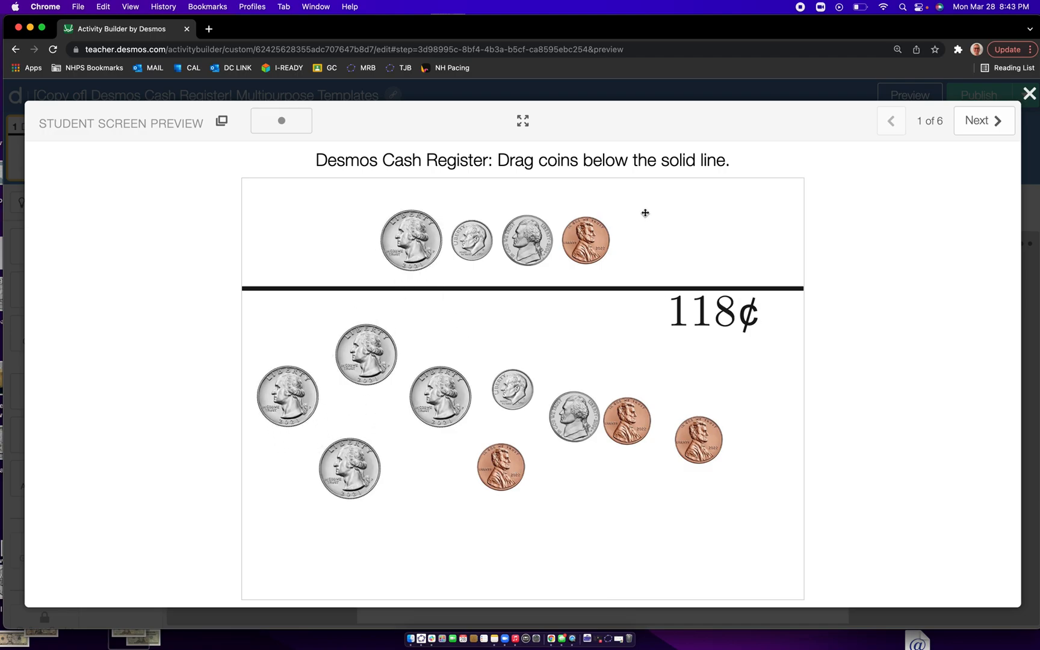
- Advance the preview to screen 3 and place one $20 bill and one $10 bill below the solid line
{"action": "left_click", "coordinate": [994, 124]}
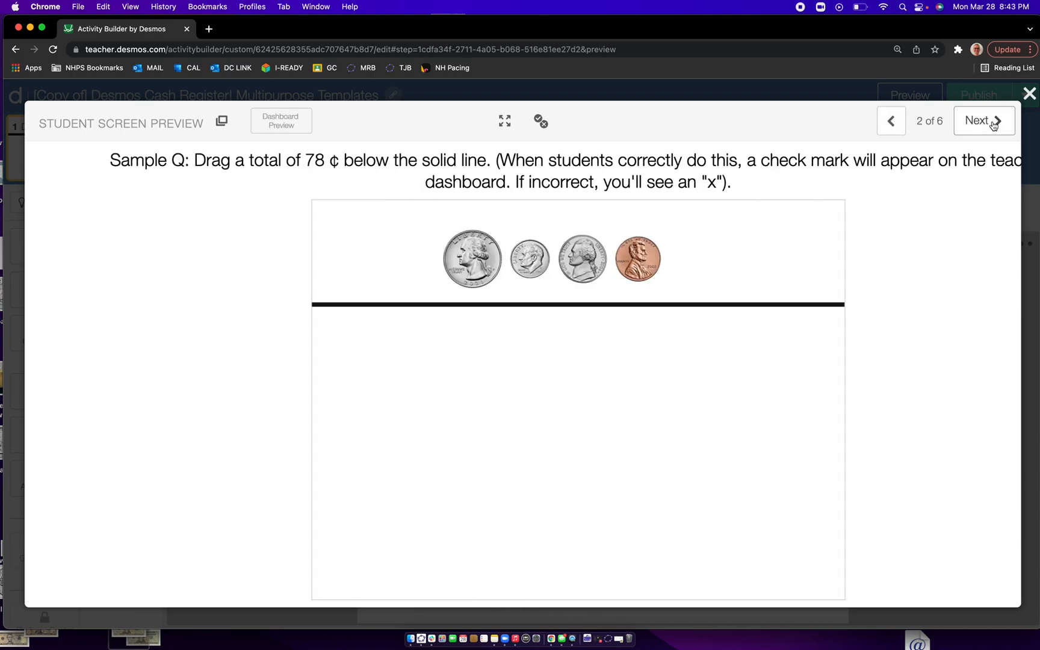
{"action": "left_click", "coordinate": [982, 121]}
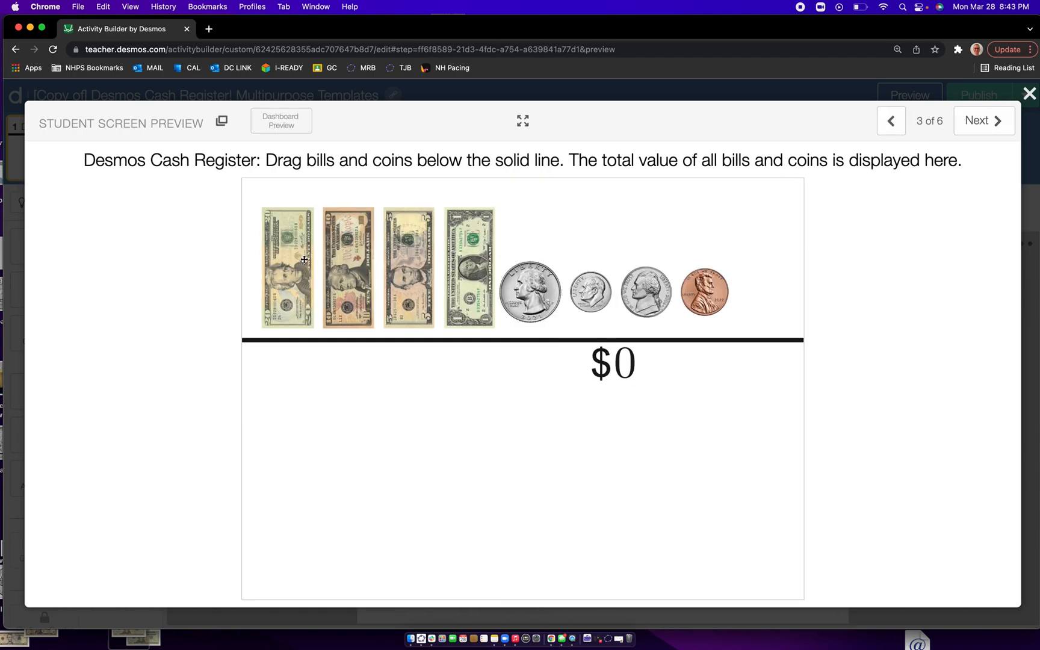
{"action": "left_click_drag", "start_coordinate": [287, 260], "coordinate": [274, 418]}
{"action": "left_click_drag", "start_coordinate": [349, 290], "coordinate": [351, 453]}
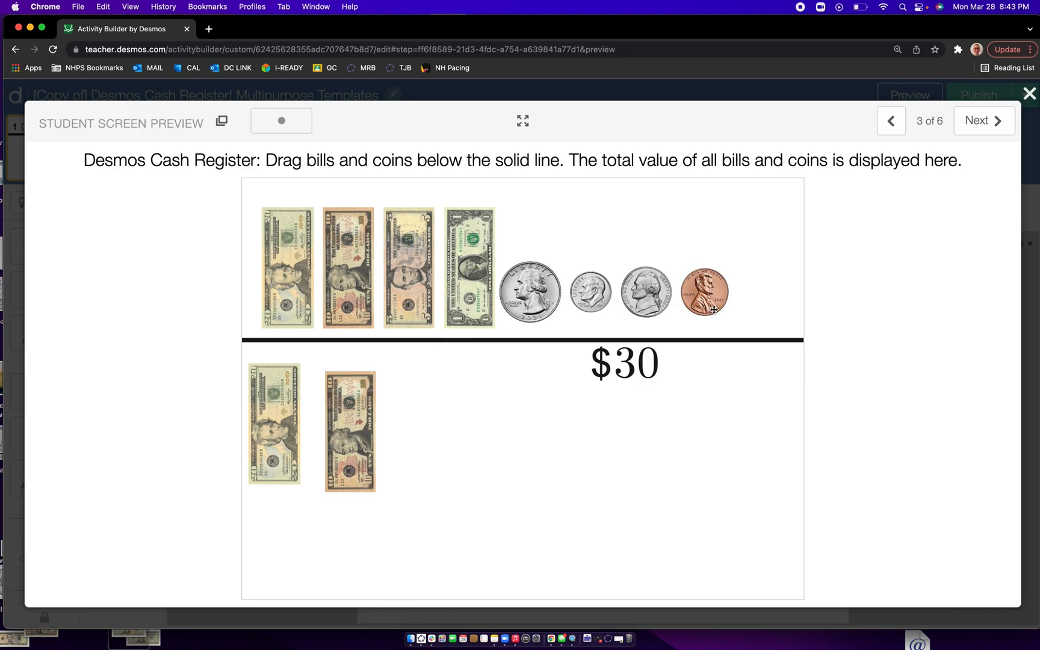
- Return to screen 2 and examine the 78 ¢ sample question and the dashboard preview indicator
{"action": "left_click", "coordinate": [892, 121]}
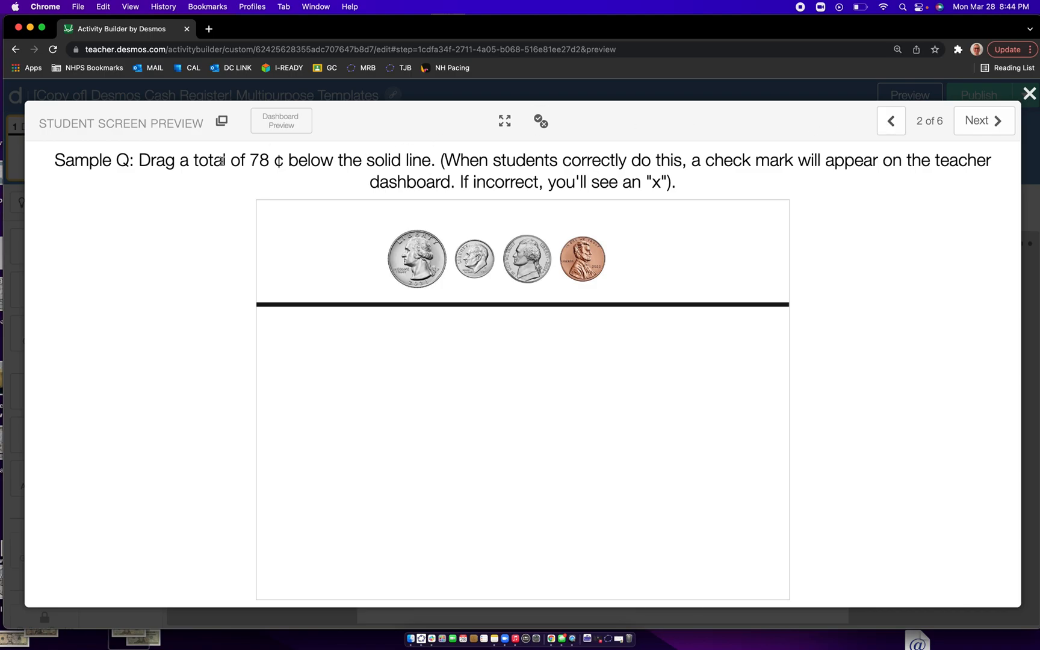
{"action": "left_click_drag", "start_coordinate": [138, 160], "coordinate": [434, 170]}
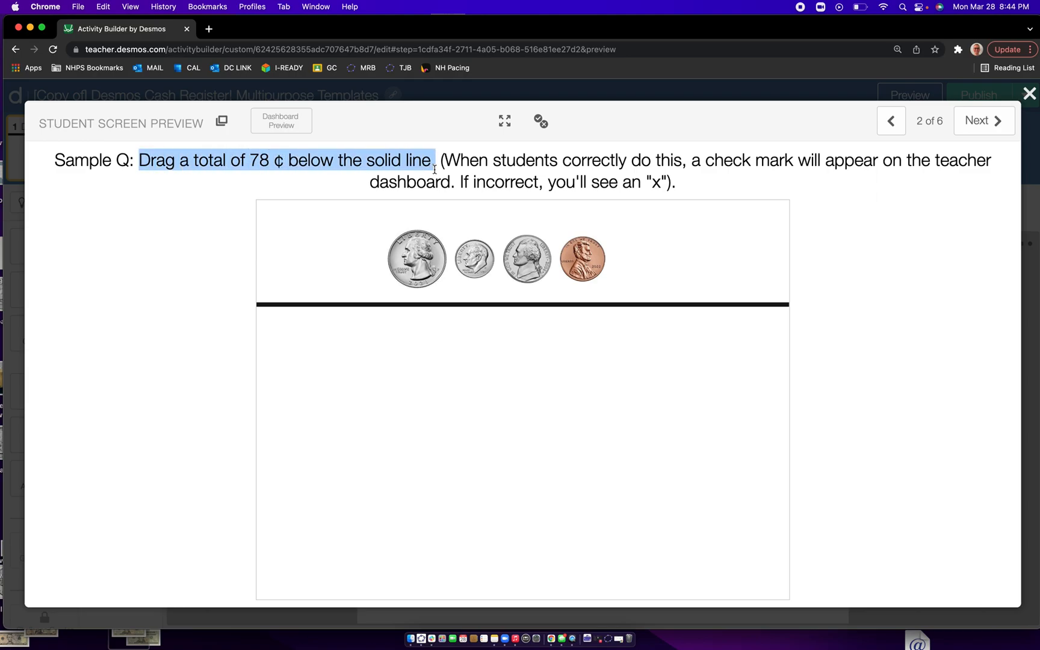
{"action": "left_click", "coordinate": [356, 185]}
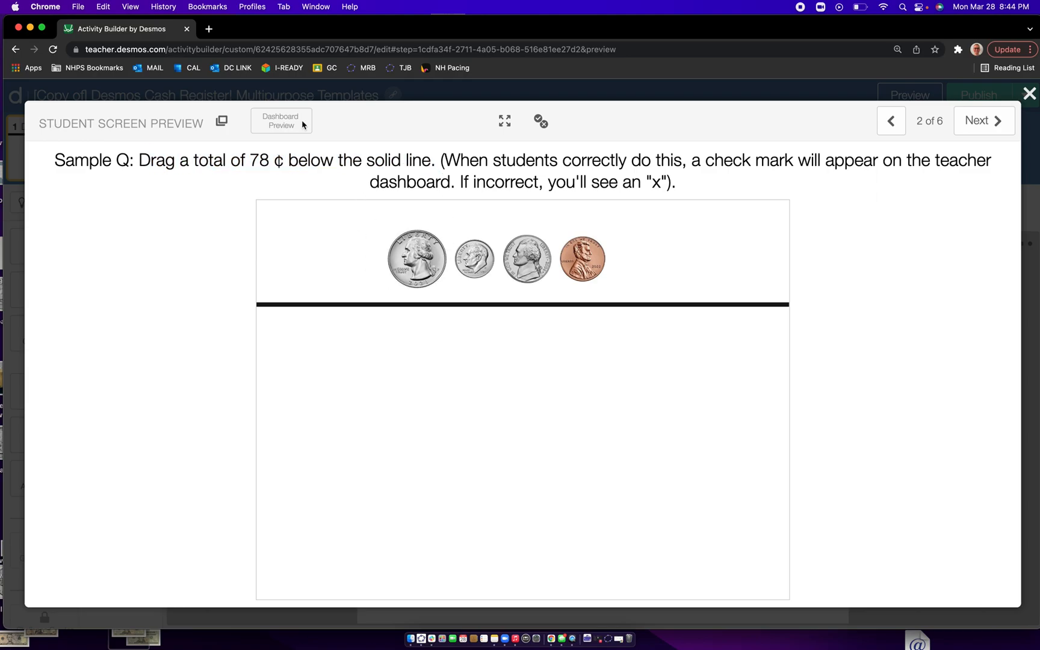
{"action": "scroll", "coordinate": [281, 117], "scroll_direction": "up", "scroll_amount": 5}
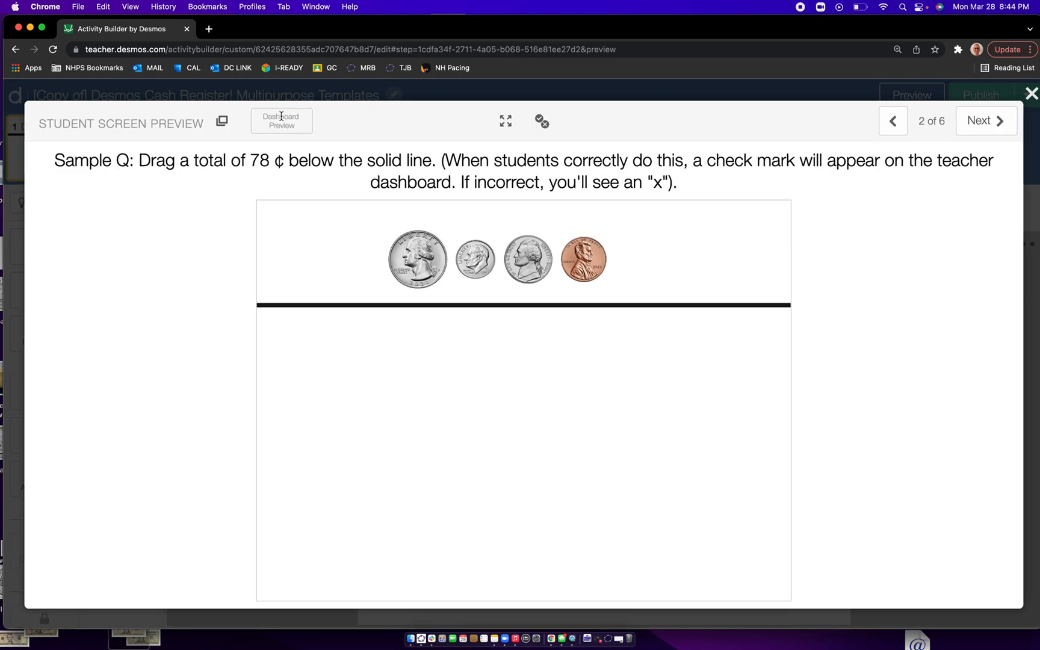
{"action": "scroll", "coordinate": [523, 214], "scroll_direction": "down", "scroll_amount": 5}
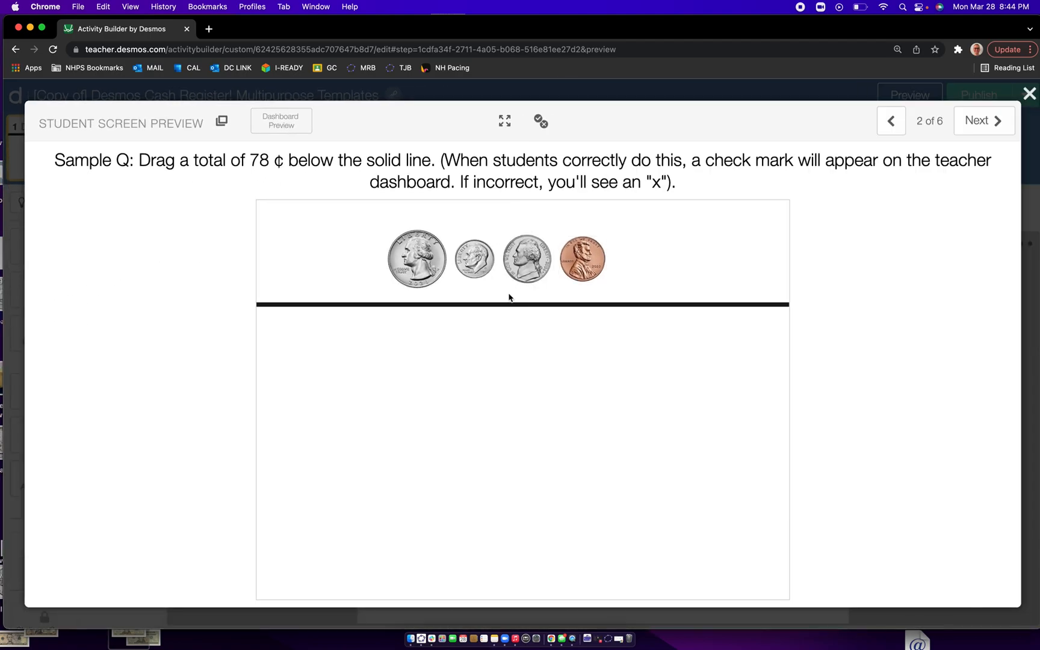
- Answer the 78 ¢ question by placing three quarters and three pennies below the line, checking the dashboard indicator along the way
{"action": "left_click_drag", "start_coordinate": [430, 256], "coordinate": [430, 368]}
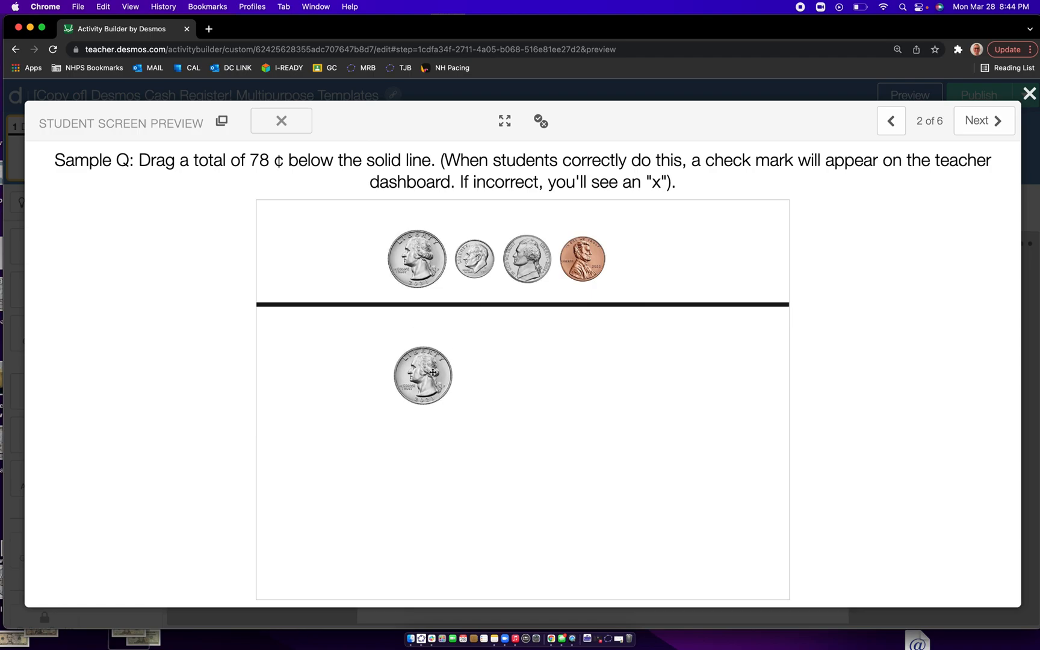
{"action": "scroll", "coordinate": [291, 123], "scroll_direction": "up", "scroll_amount": 5}
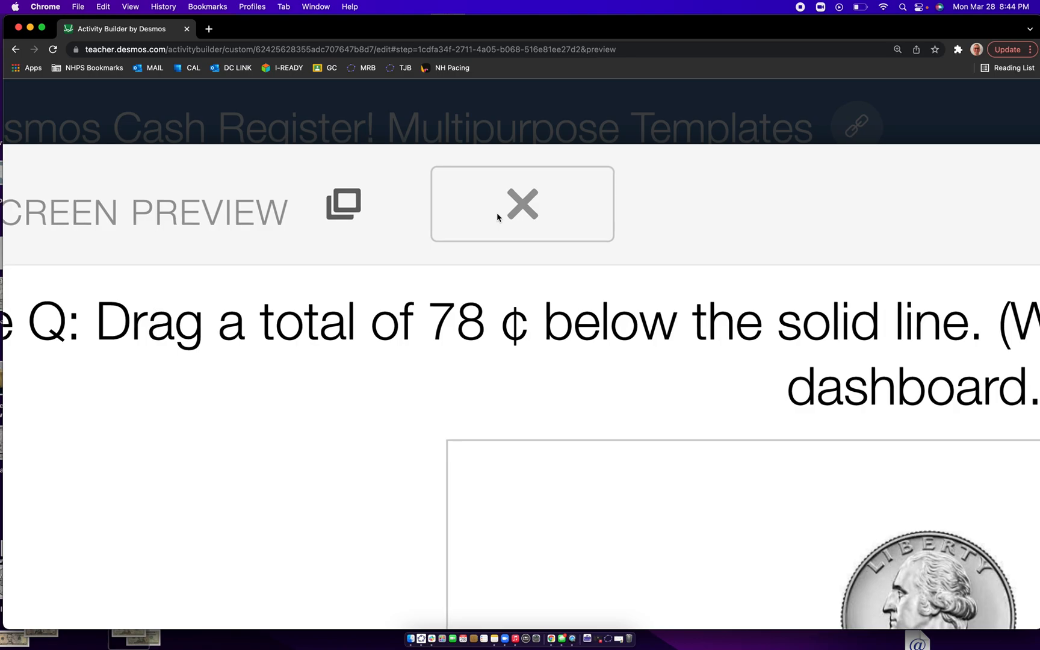
{"action": "scroll", "coordinate": [497, 217], "scroll_direction": "down", "scroll_amount": 5}
{"action": "left_click_drag", "start_coordinate": [424, 252], "coordinate": [503, 385]}
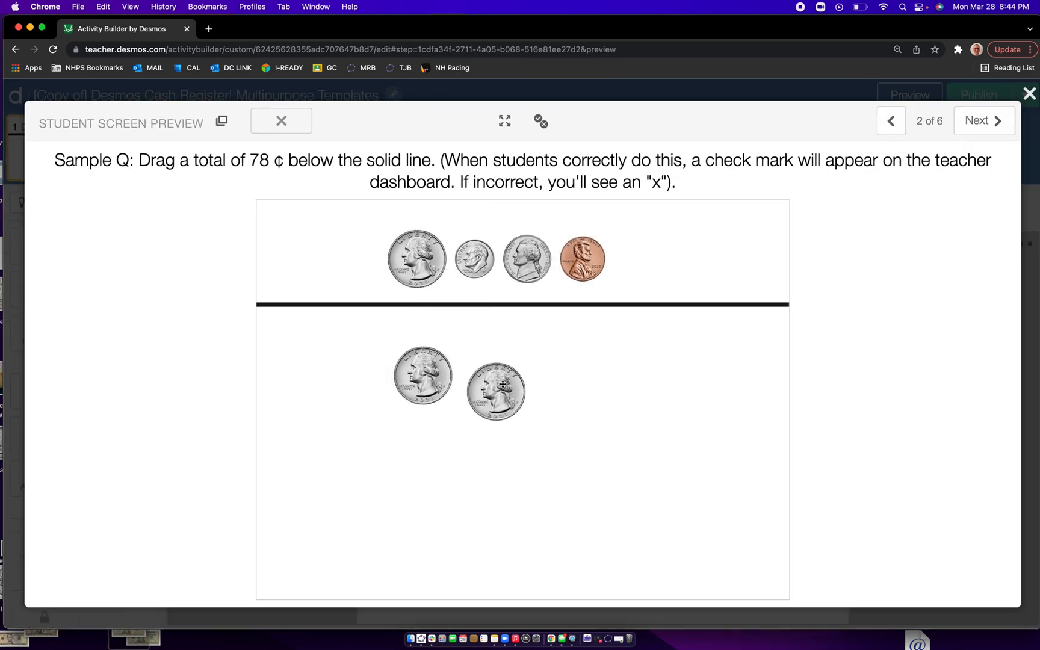
{"action": "left_click_drag", "start_coordinate": [423, 263], "coordinate": [350, 449]}
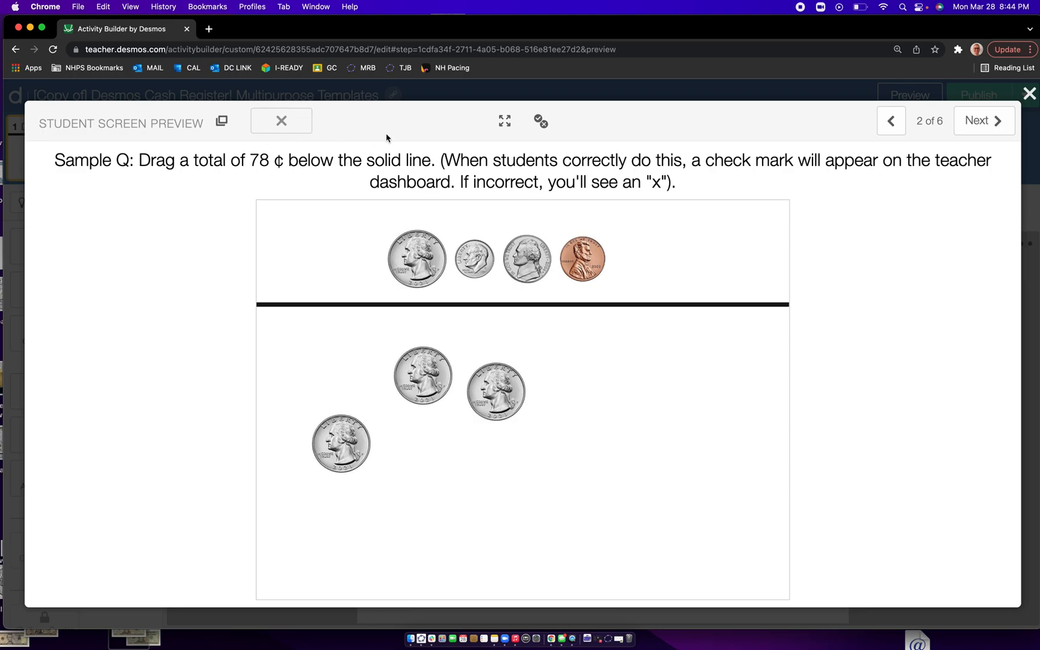
{"action": "left_click_drag", "start_coordinate": [581, 249], "coordinate": [593, 390]}
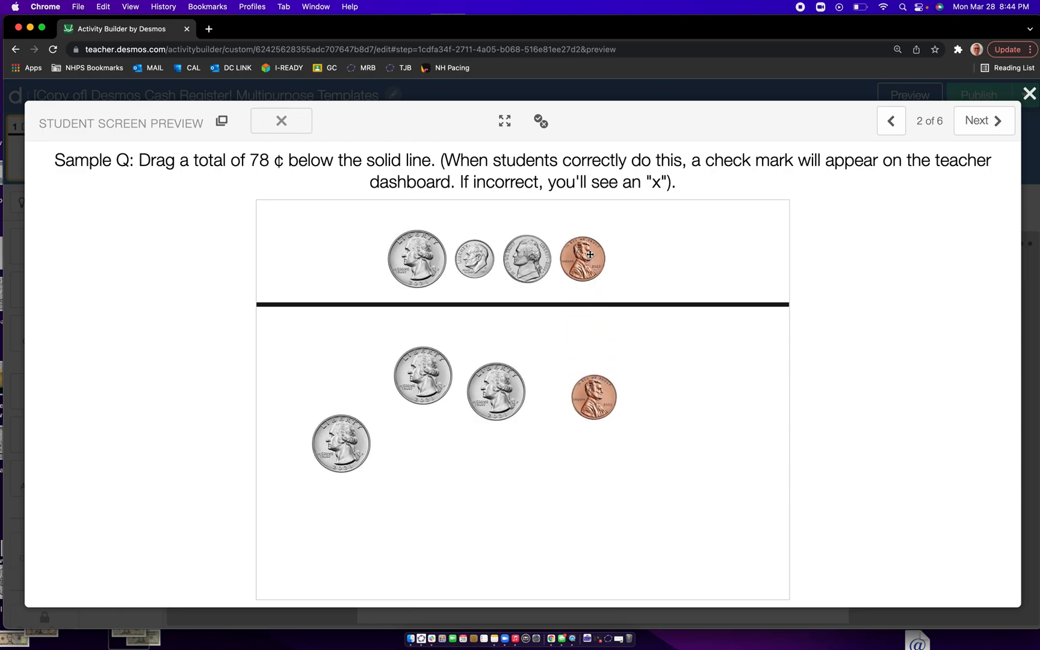
{"action": "left_click_drag", "start_coordinate": [590, 254], "coordinate": [679, 370]}
{"action": "left_click_drag", "start_coordinate": [583, 250], "coordinate": [568, 453]}
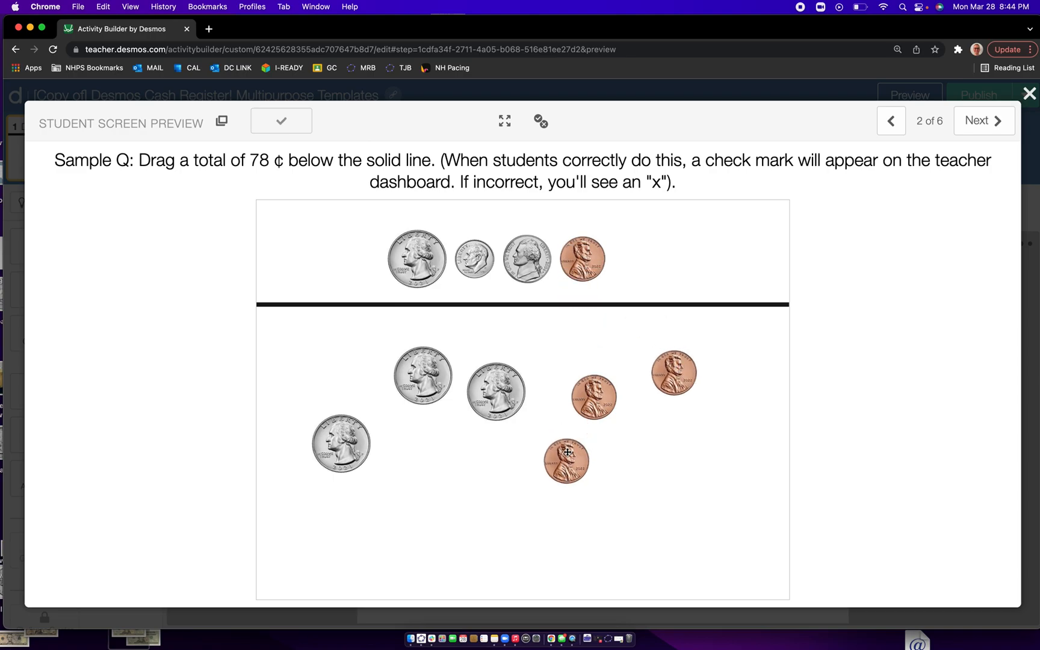
{"action": "scroll", "coordinate": [288, 125], "scroll_direction": "up", "scroll_amount": 5}
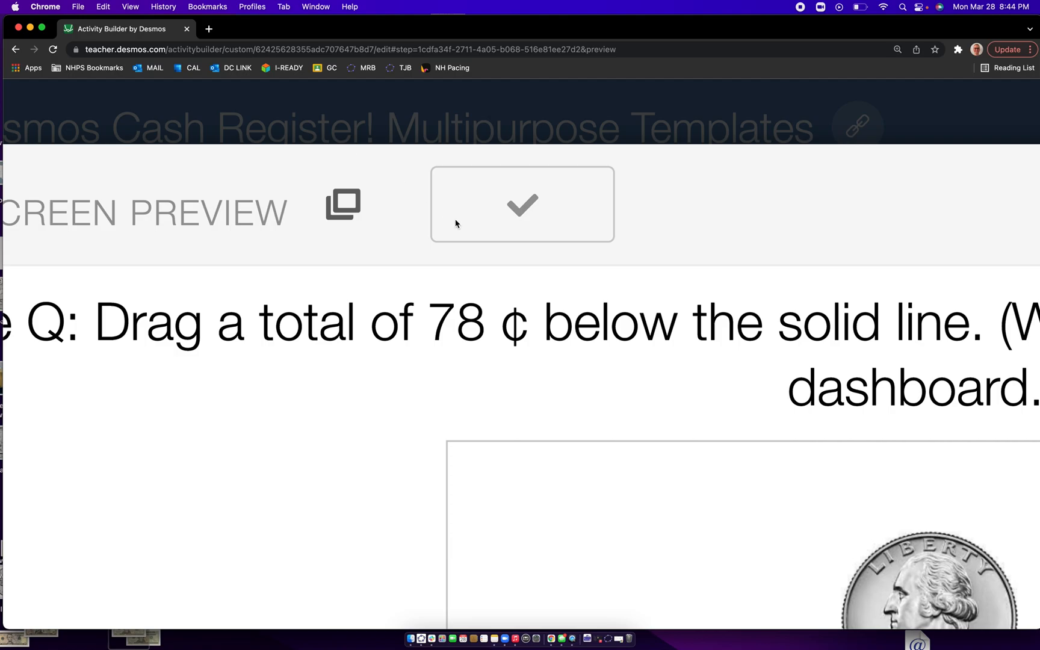
{"action": "scroll", "coordinate": [492, 226], "scroll_direction": "down", "scroll_amount": 5}
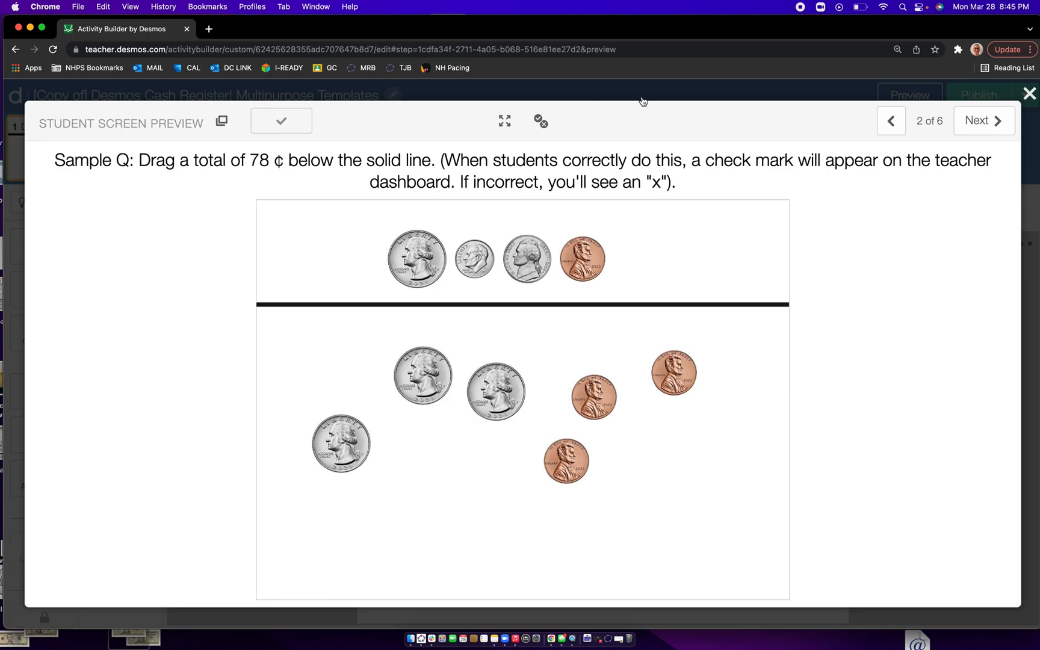
- Go to screen 3 and add one $5 bill, one quarter and one nickel below the solid line
{"action": "left_click", "coordinate": [991, 122]}
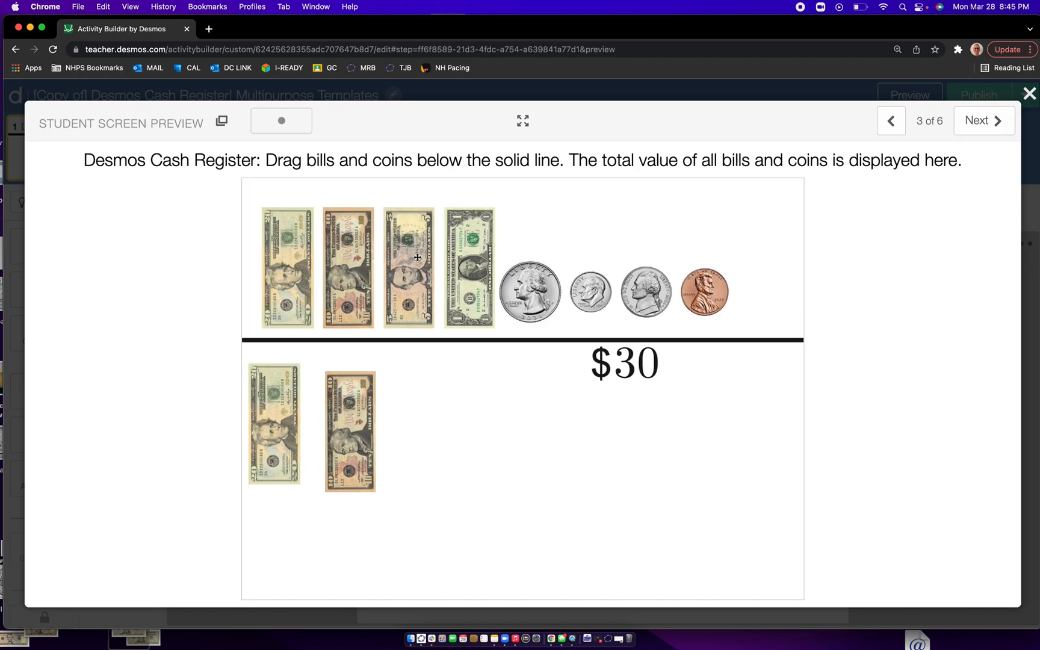
{"action": "left_click_drag", "start_coordinate": [403, 262], "coordinate": [423, 435]}
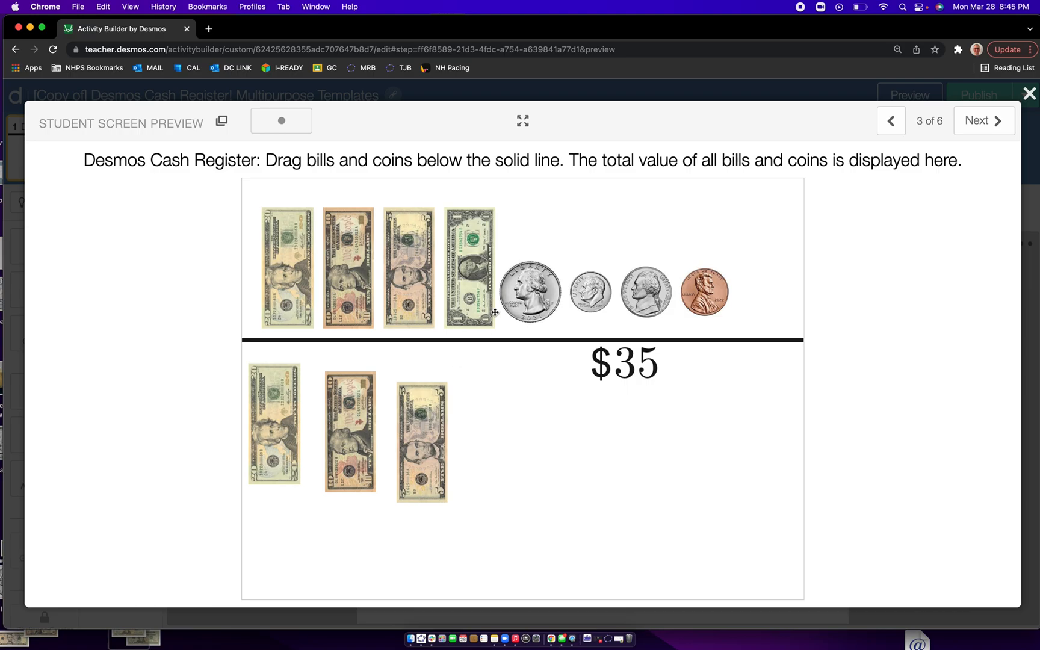
{"action": "left_click_drag", "start_coordinate": [531, 288], "coordinate": [515, 407]}
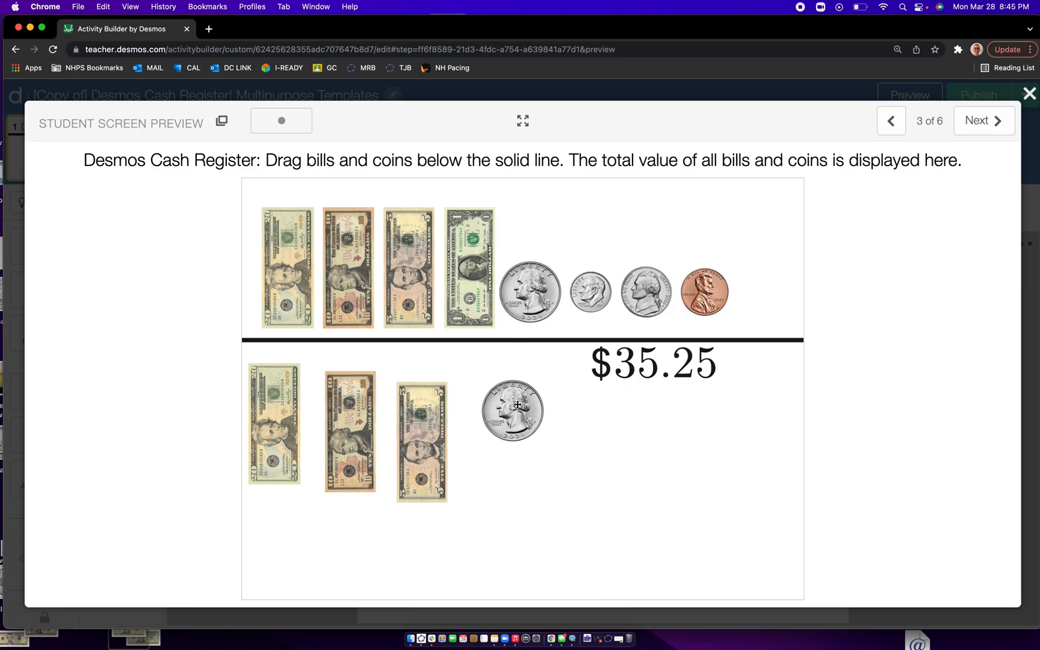
{"action": "left_click_drag", "start_coordinate": [649, 296], "coordinate": [615, 464]}
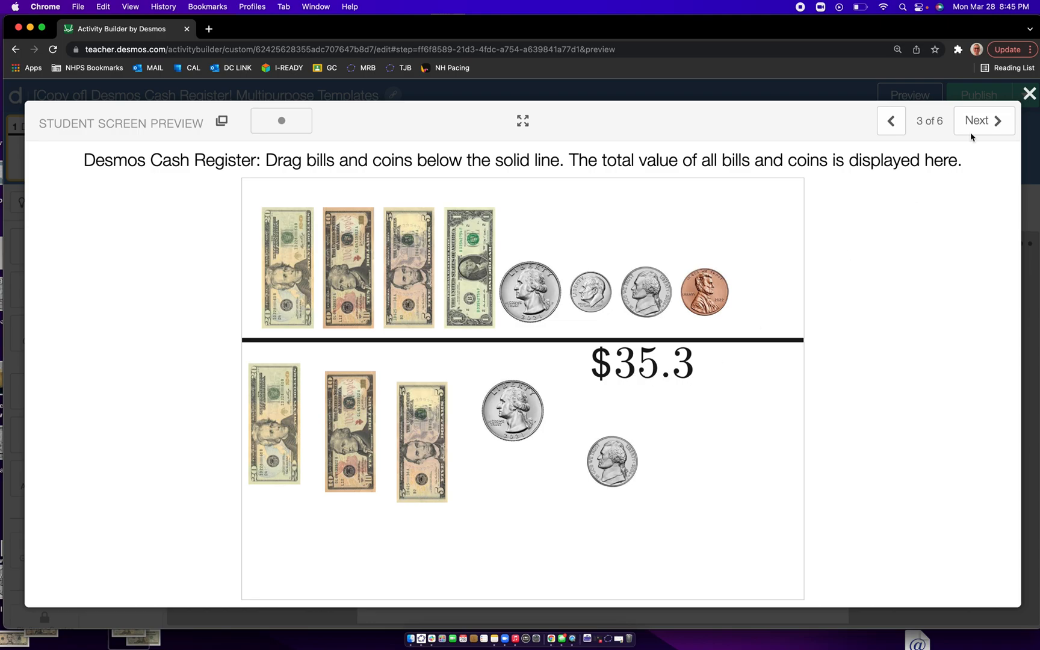
- On screen 4, place one $20 bill, one $10 bill, one quarter and one nickel below the line, watching the total sentence
{"action": "left_click", "coordinate": [988, 120]}
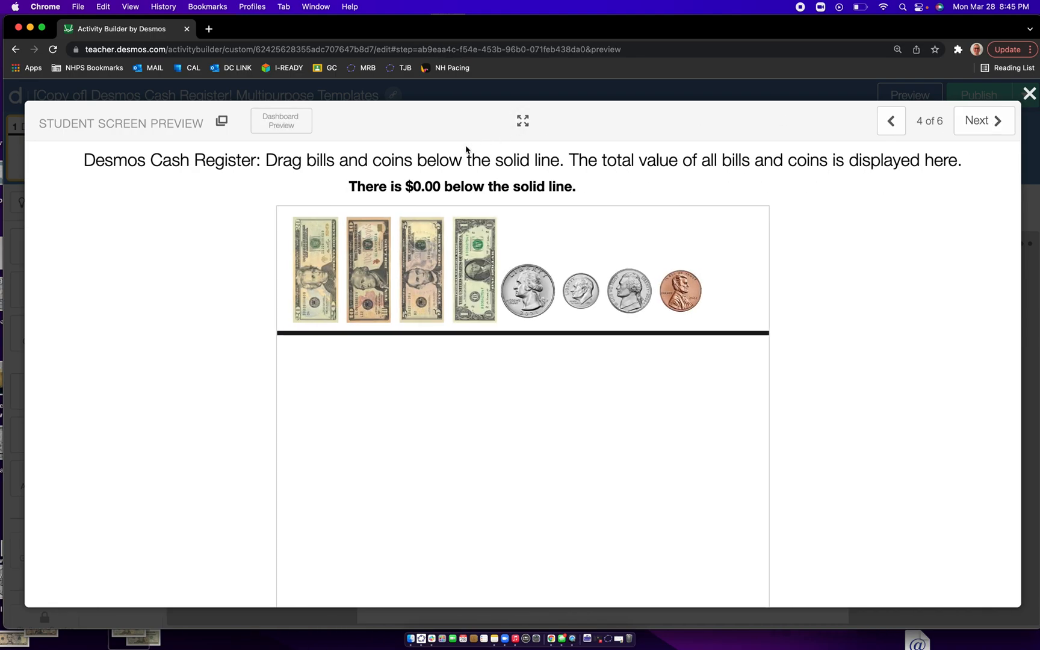
{"action": "left_click_drag", "start_coordinate": [405, 186], "coordinate": [444, 186]}
{"action": "left_click_drag", "start_coordinate": [304, 269], "coordinate": [312, 438]}
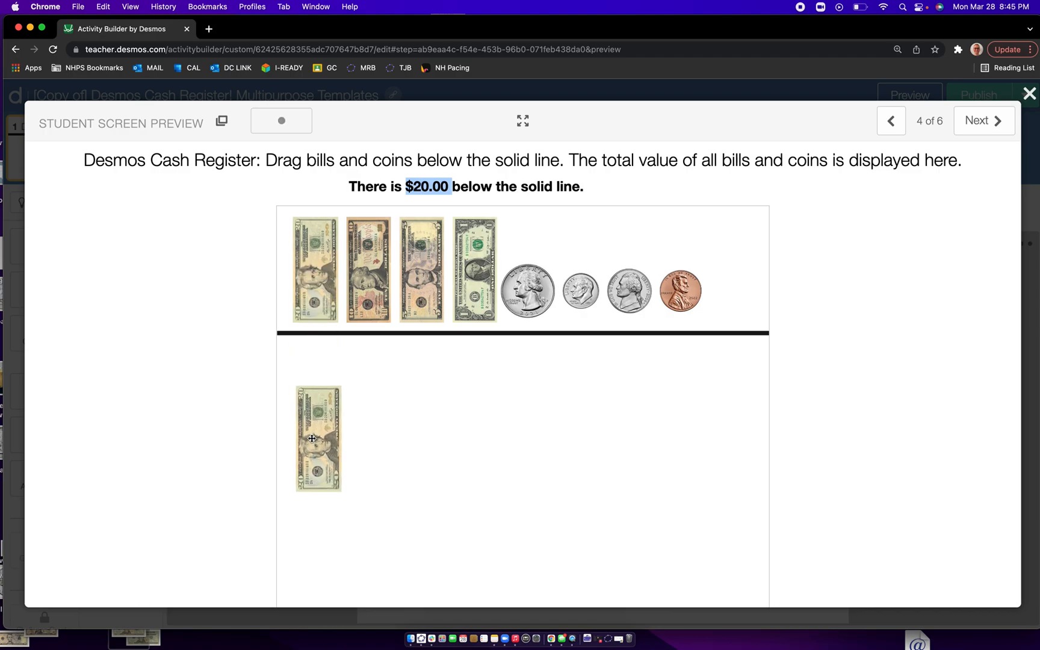
{"action": "left_click_drag", "start_coordinate": [364, 318], "coordinate": [368, 454]}
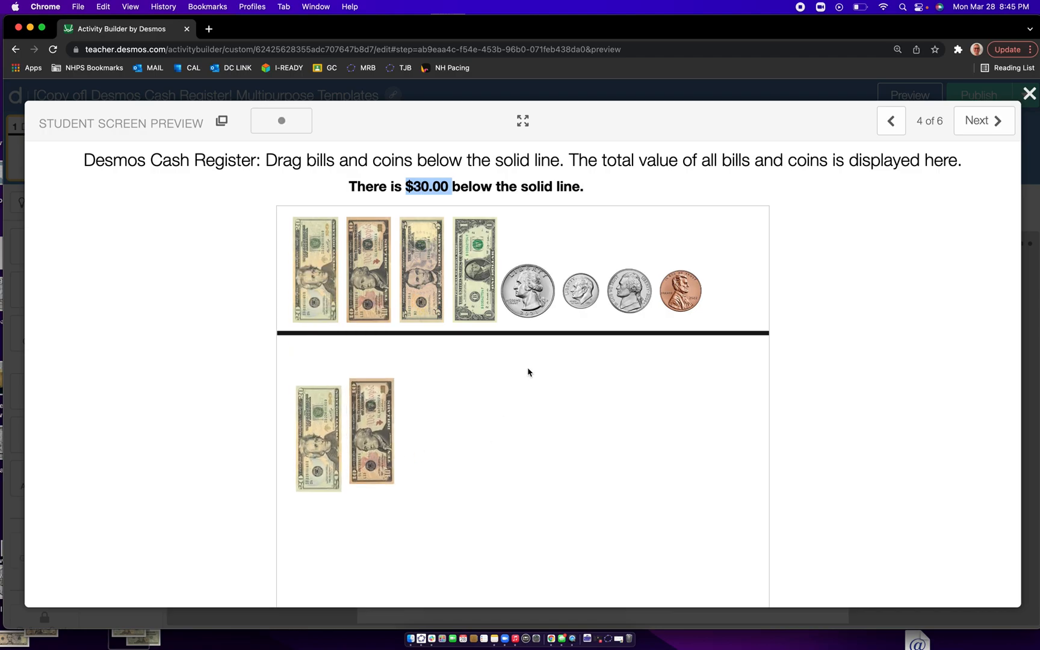
{"action": "left_click_drag", "start_coordinate": [536, 295], "coordinate": [528, 408]}
{"action": "left_click", "coordinate": [603, 195]}
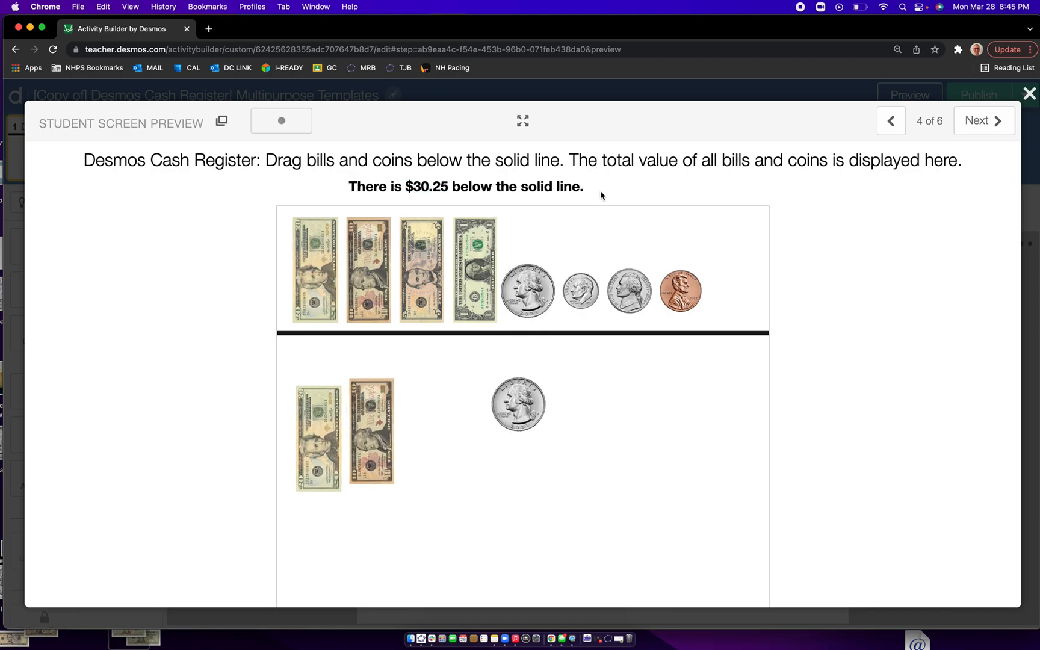
{"action": "left_click_drag", "start_coordinate": [629, 288], "coordinate": [628, 411]}
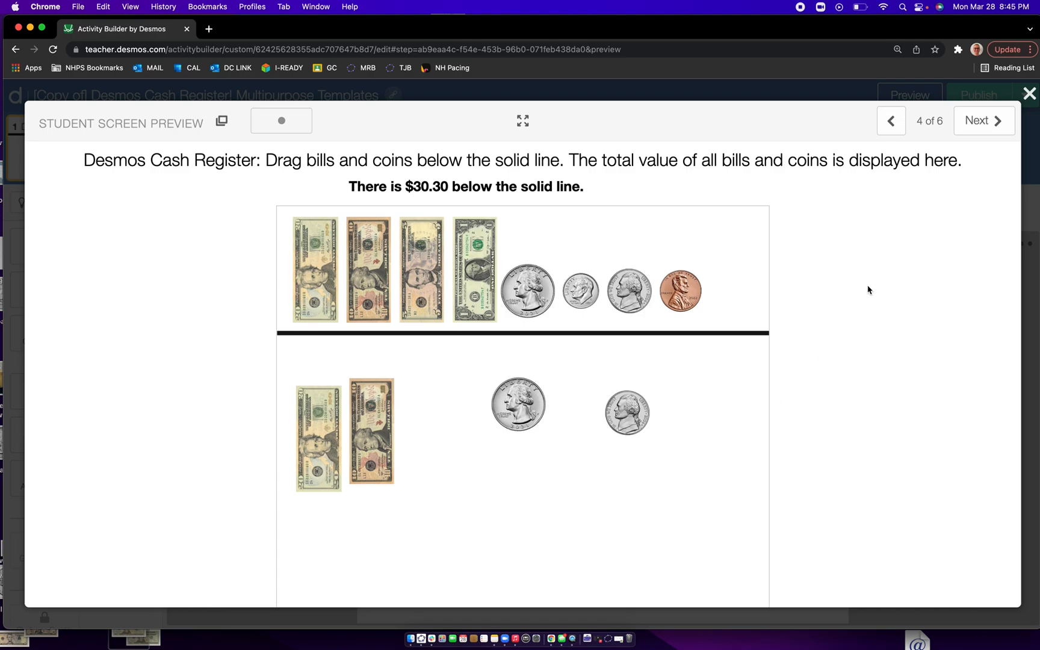
- On screen 5, place one $5 bill, one $1 bill and one quarter below the solid line
{"action": "left_click", "coordinate": [993, 122]}
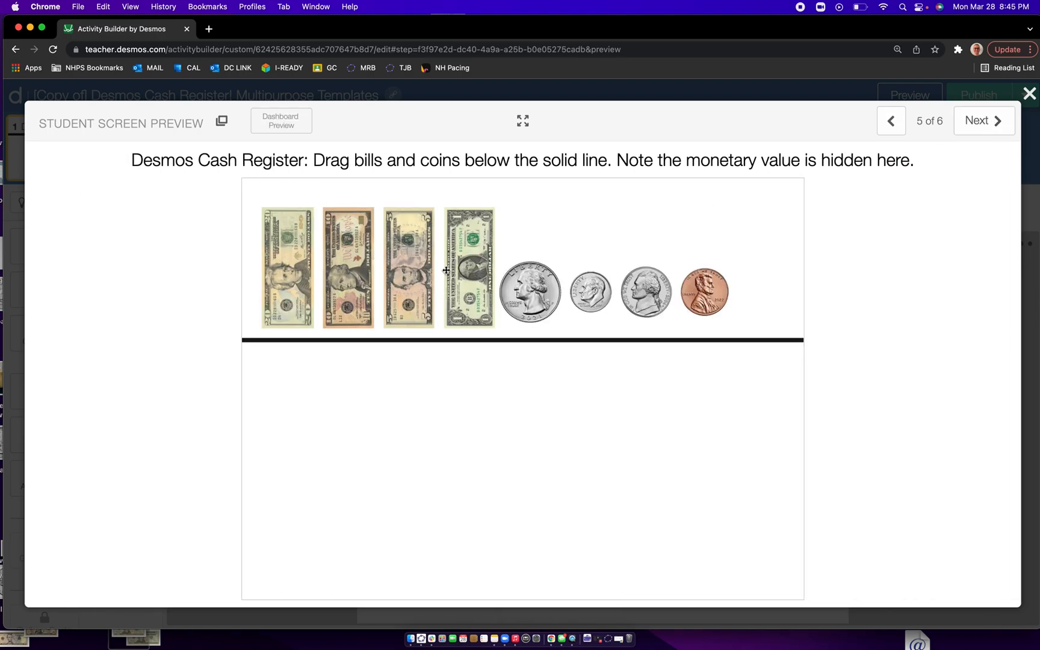
{"action": "left_click_drag", "start_coordinate": [400, 263], "coordinate": [401, 428]}
{"action": "left_click_drag", "start_coordinate": [466, 288], "coordinate": [468, 437]}
{"action": "left_click_drag", "start_coordinate": [547, 293], "coordinate": [545, 493]}
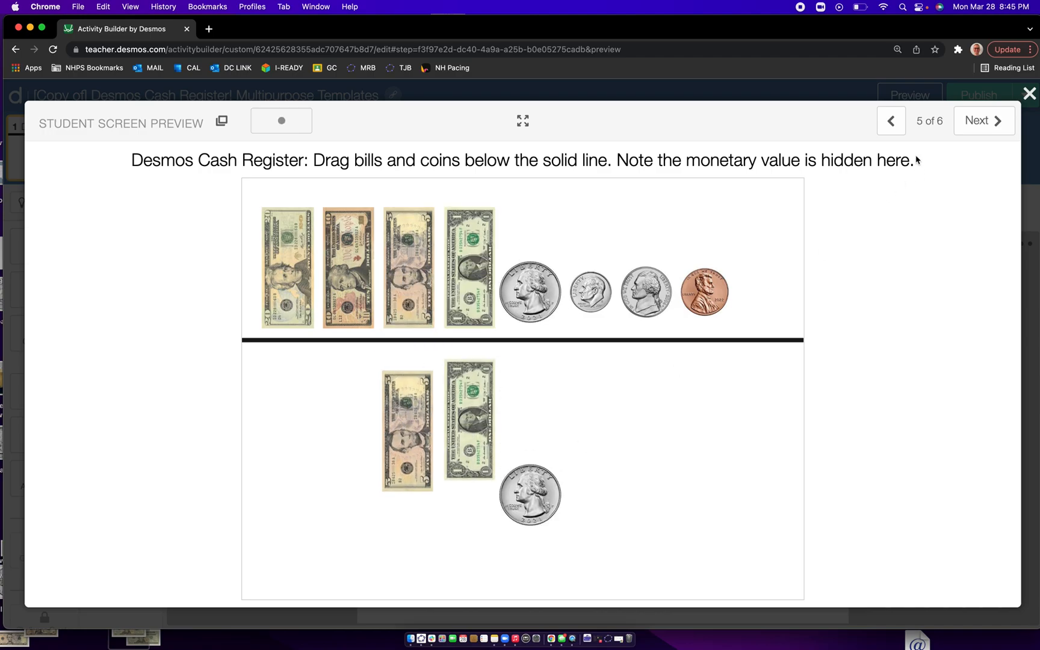
- Answer screen 6's $8.42 change question with one $1 bill, two quarters, one nickel and three pennies below the line, and close the preview
{"action": "left_click", "coordinate": [985, 127]}
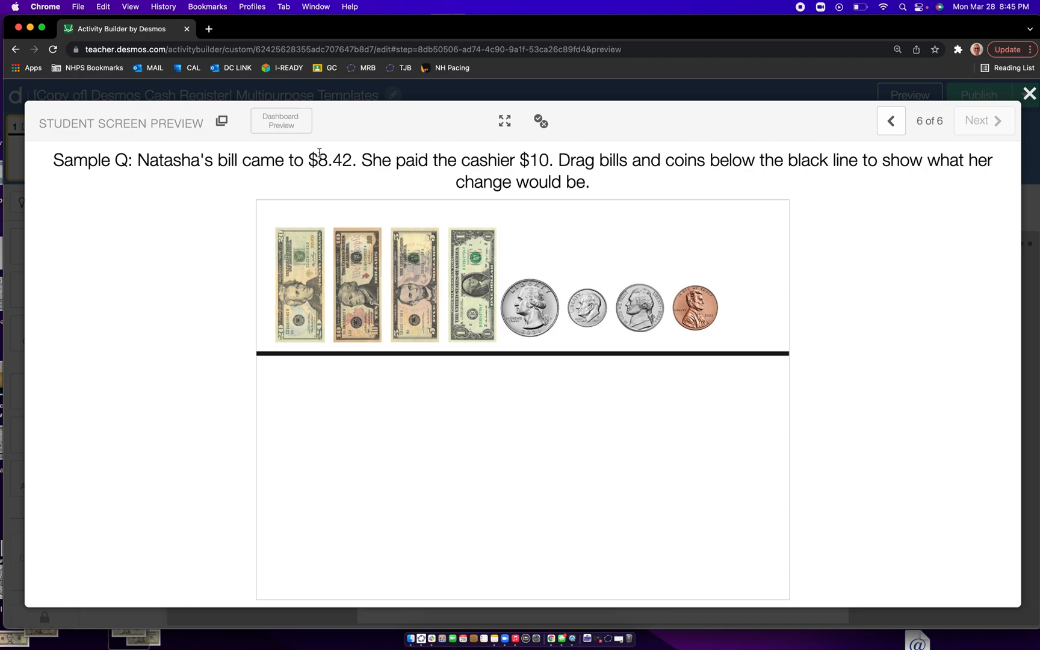
{"action": "left_click_drag", "start_coordinate": [302, 162], "coordinate": [359, 163]}
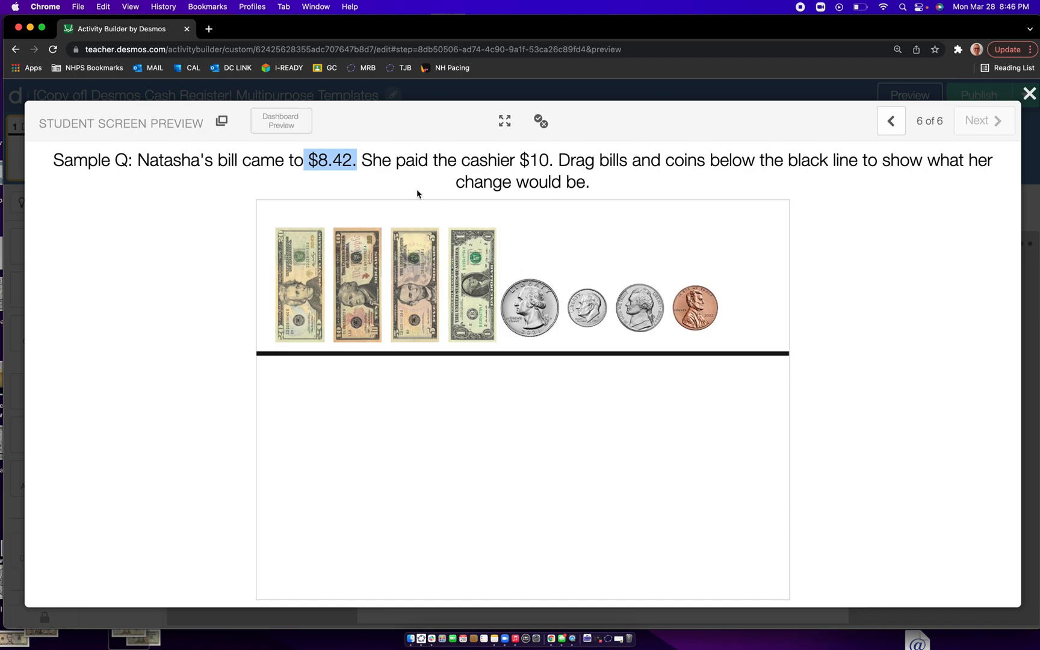
{"action": "left_click", "coordinate": [401, 178]}
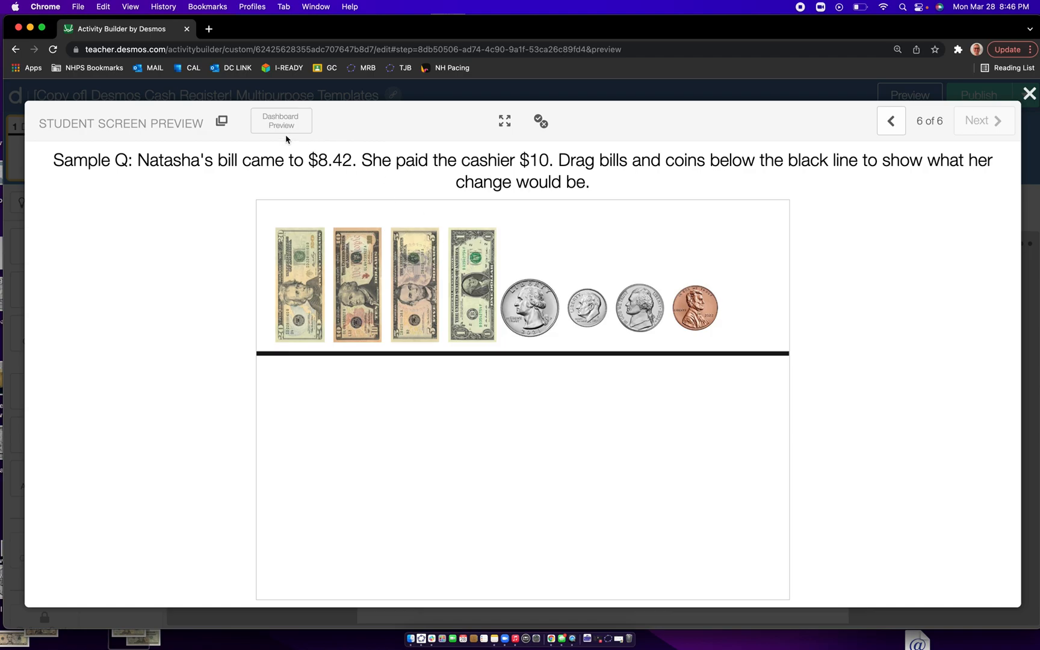
{"action": "left_click_drag", "start_coordinate": [489, 289], "coordinate": [437, 457]}
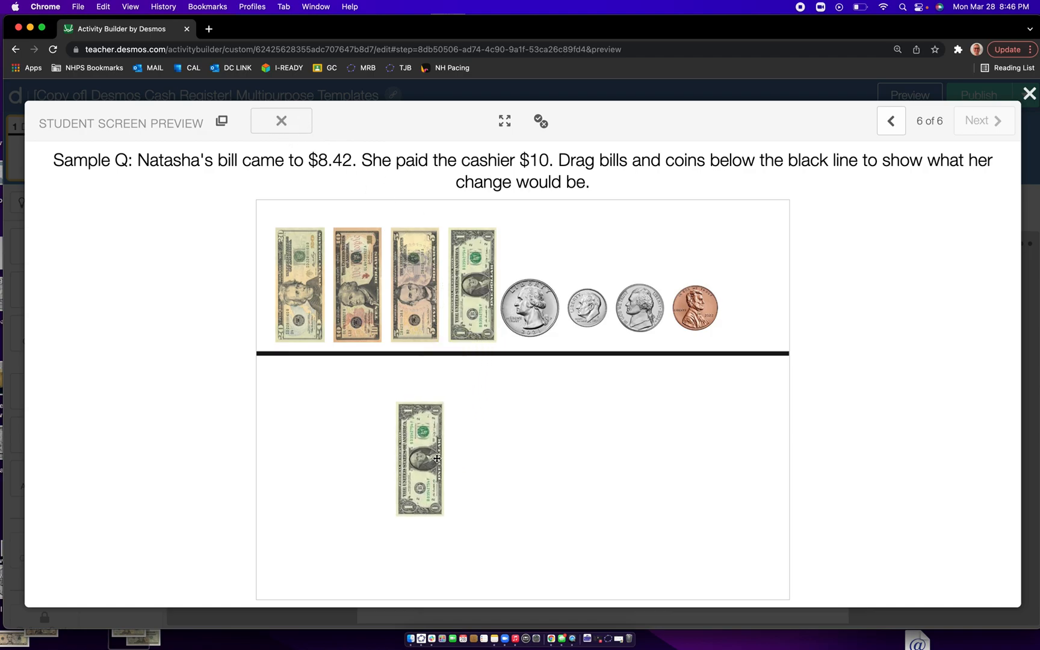
{"action": "left_click_drag", "start_coordinate": [522, 304], "coordinate": [506, 420]}
{"action": "left_click_drag", "start_coordinate": [530, 318], "coordinate": [495, 503]}
{"action": "left_click_drag", "start_coordinate": [644, 301], "coordinate": [567, 463]}
{"action": "left_click_drag", "start_coordinate": [705, 312], "coordinate": [644, 457]}
{"action": "left_click_drag", "start_coordinate": [701, 301], "coordinate": [698, 475]}
{"action": "left_click_drag", "start_coordinate": [696, 295], "coordinate": [703, 416]}
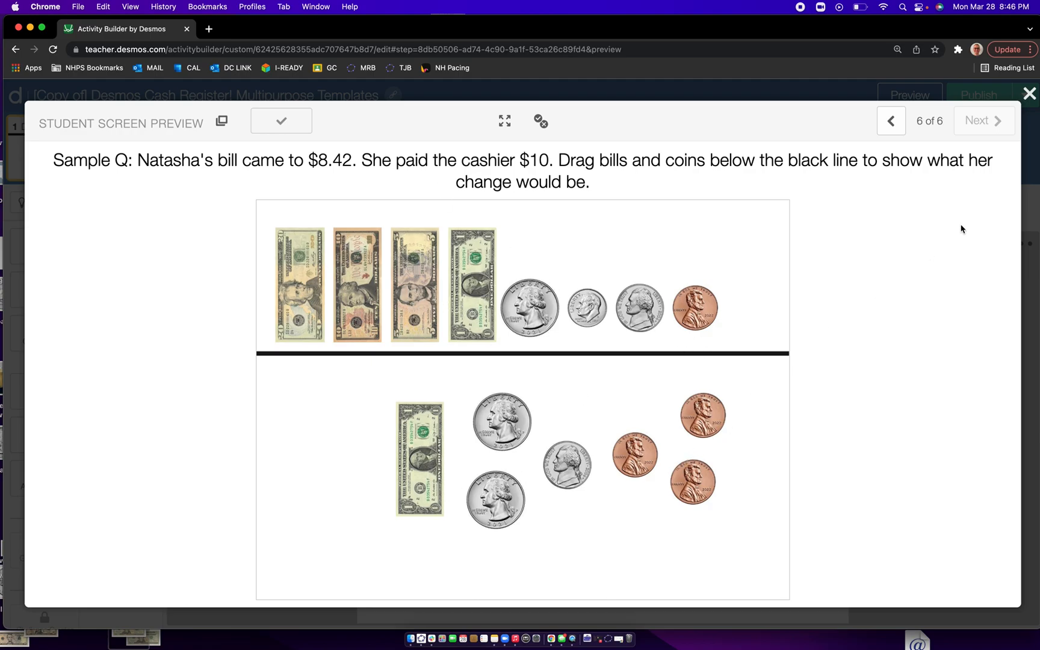
{"action": "left_click", "coordinate": [1029, 93]}
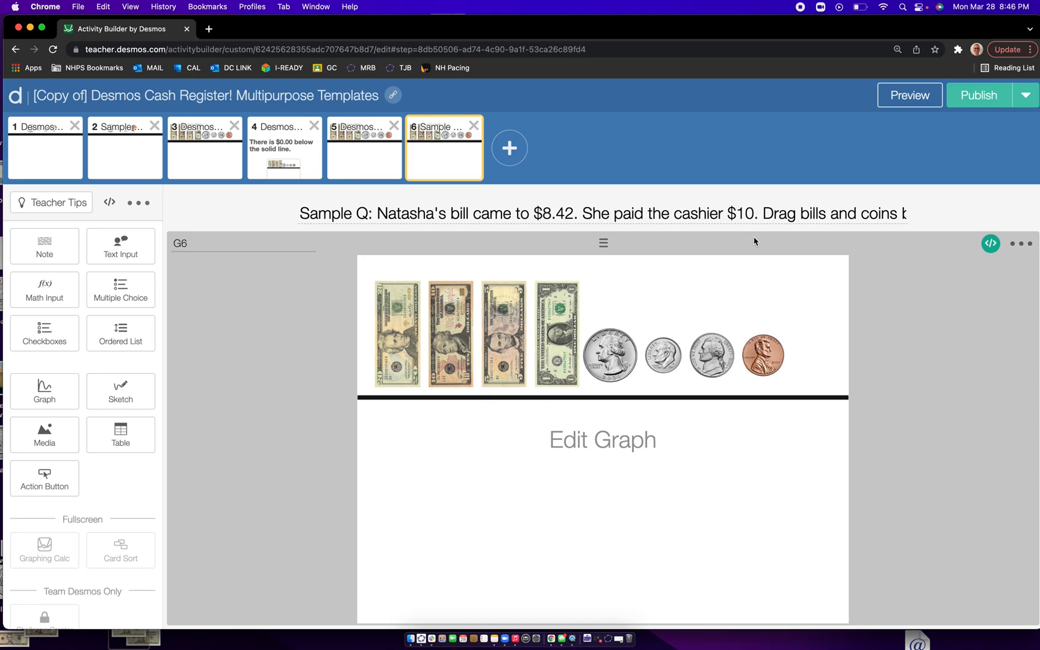
- Rewrite screen 2's title as "Drag a total of 93 ¢ below the solid line."
{"action": "left_click", "coordinate": [111, 143]}
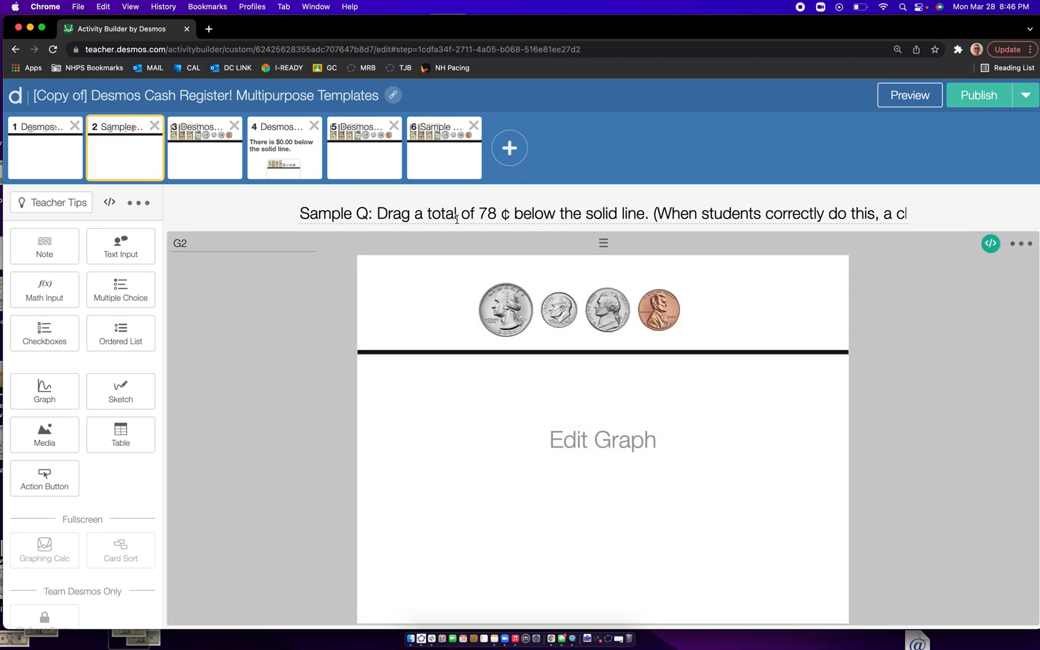
{"action": "left_click_drag", "start_coordinate": [480, 214], "coordinate": [497, 215]}
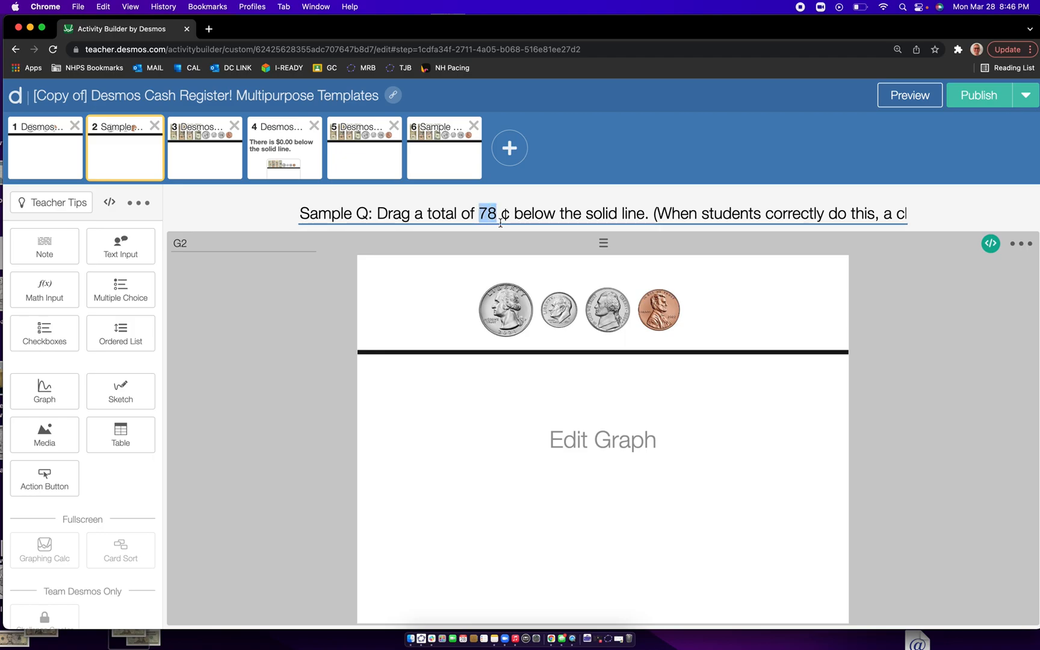
{"action": "type", "text": "93"}
{"action": "left_click_drag", "start_coordinate": [651, 214], "coordinate": [950, 218]}
{"action": "key", "text": "BackSpace"}
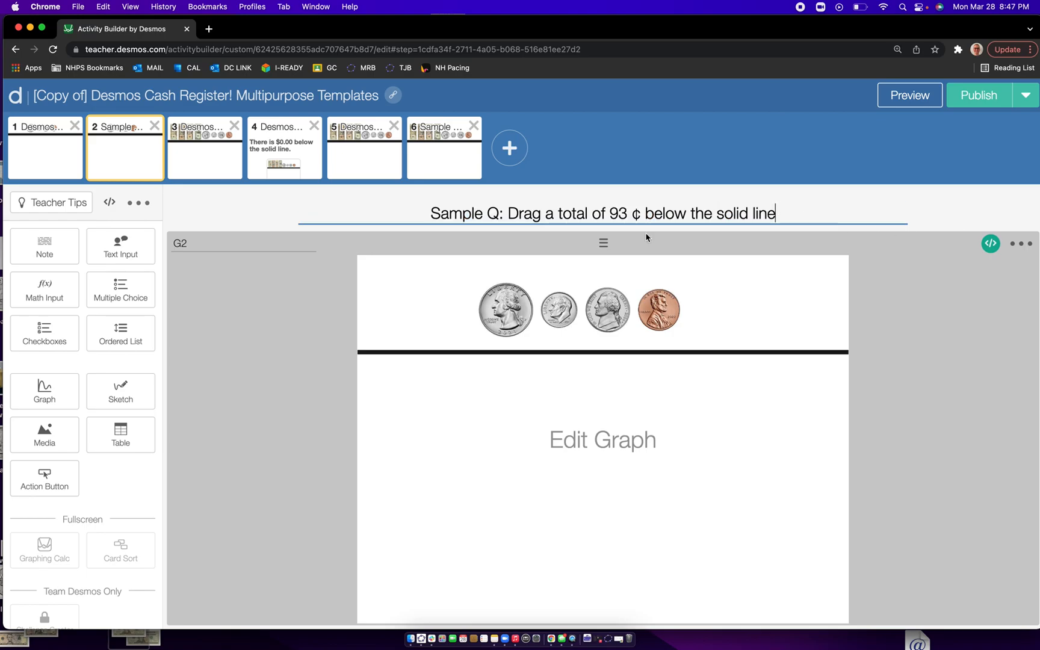
{"action": "left_click_drag", "start_coordinate": [508, 213], "coordinate": [430, 213]}
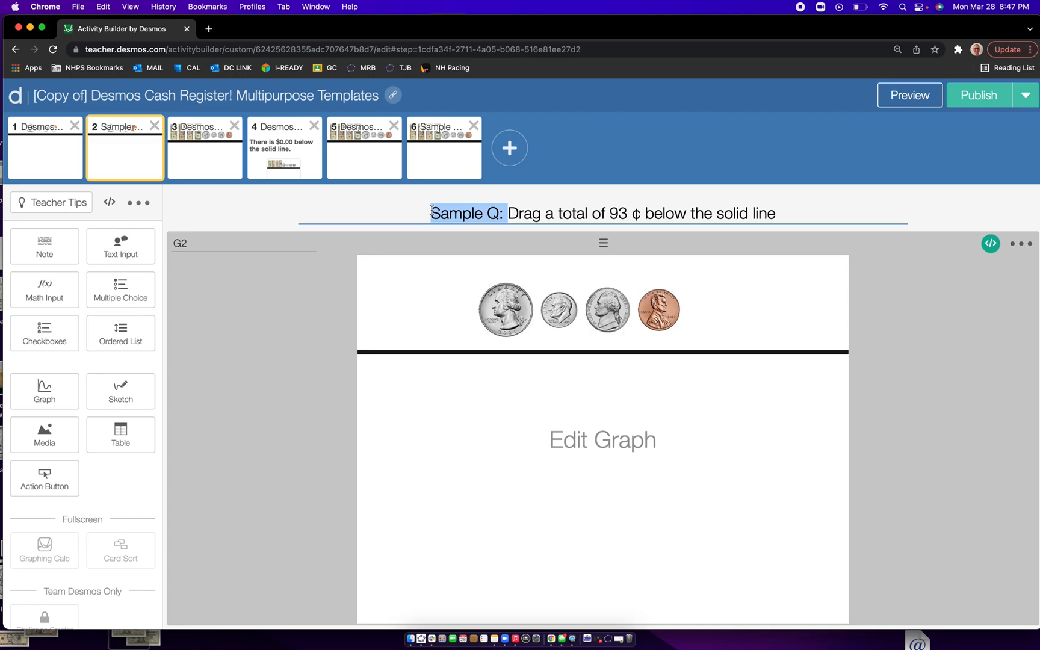
{"action": "key", "text": "BackSpace"}
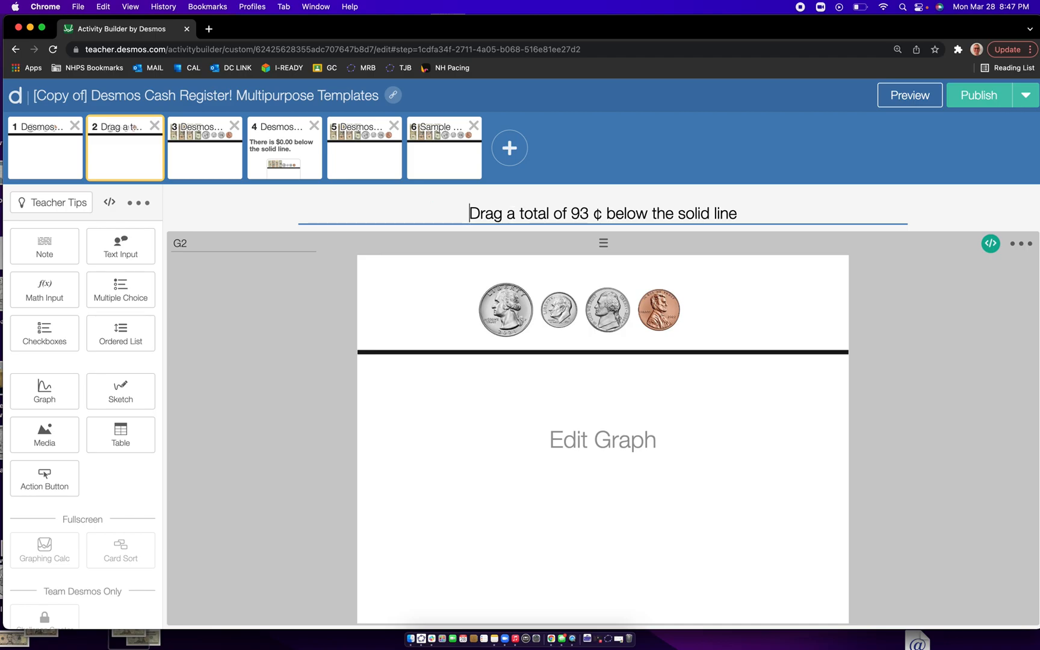
{"action": "left_click", "coordinate": [755, 217]}
{"action": "type", "text": "."}
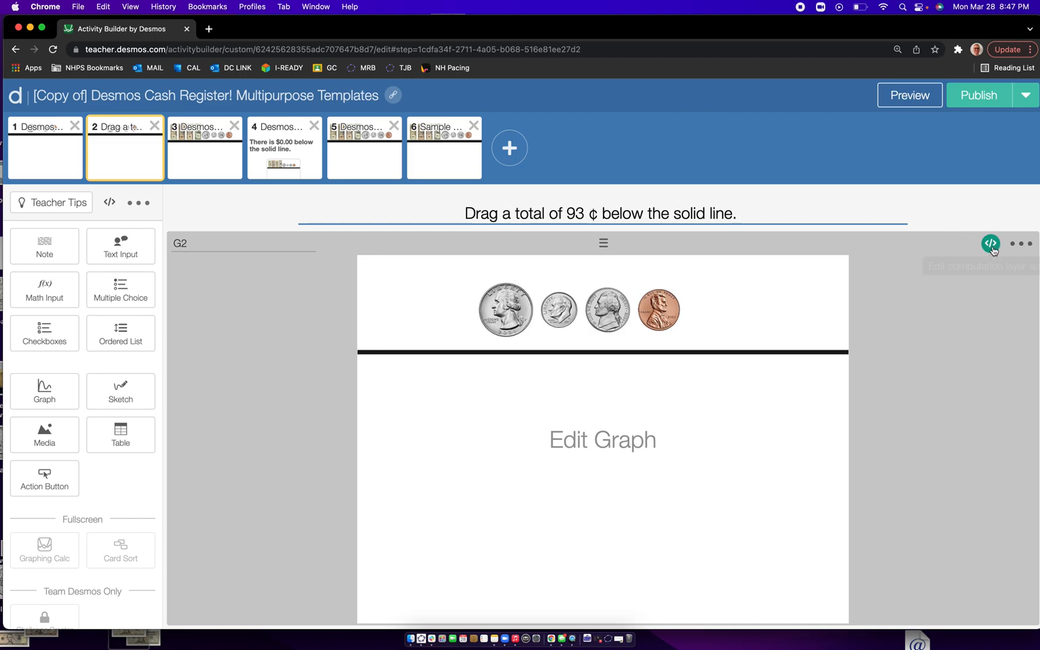
- Set the correct value in screen 2's graph computation layer script to 93
{"action": "scroll", "coordinate": [994, 250], "scroll_direction": "up", "scroll_amount": 5}
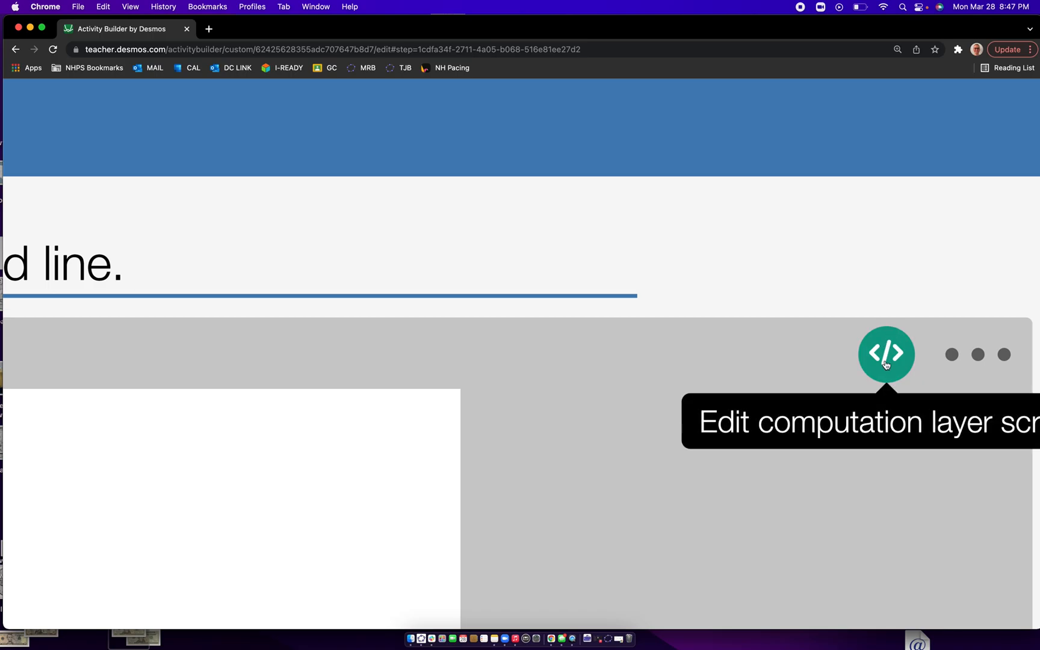
{"action": "scroll", "coordinate": [886, 364], "scroll_direction": "down", "scroll_amount": 5}
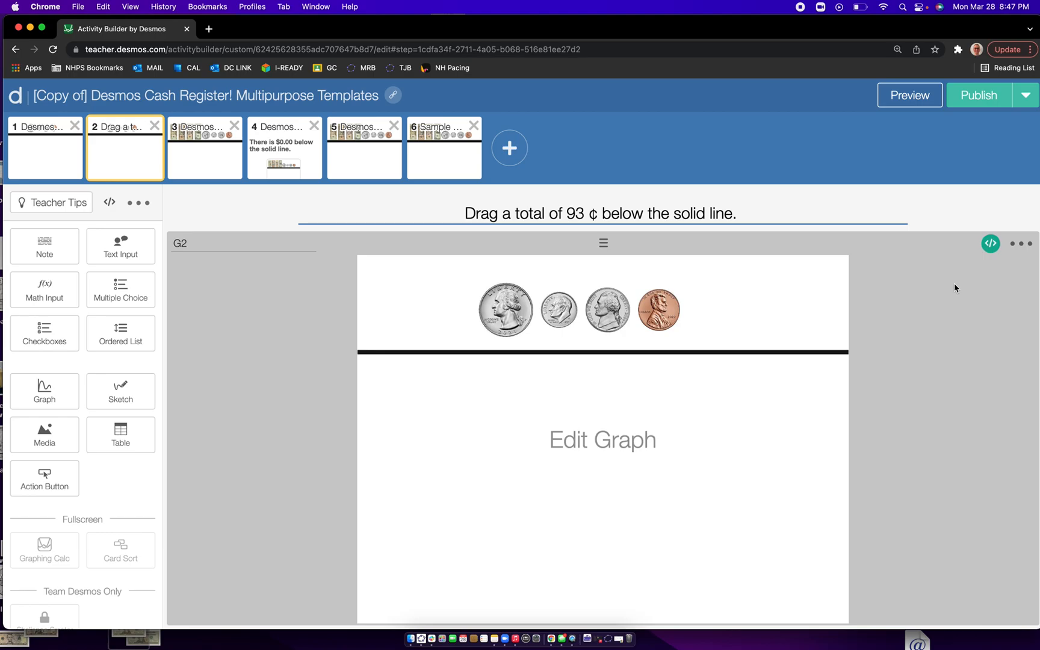
{"action": "left_click", "coordinate": [991, 244]}
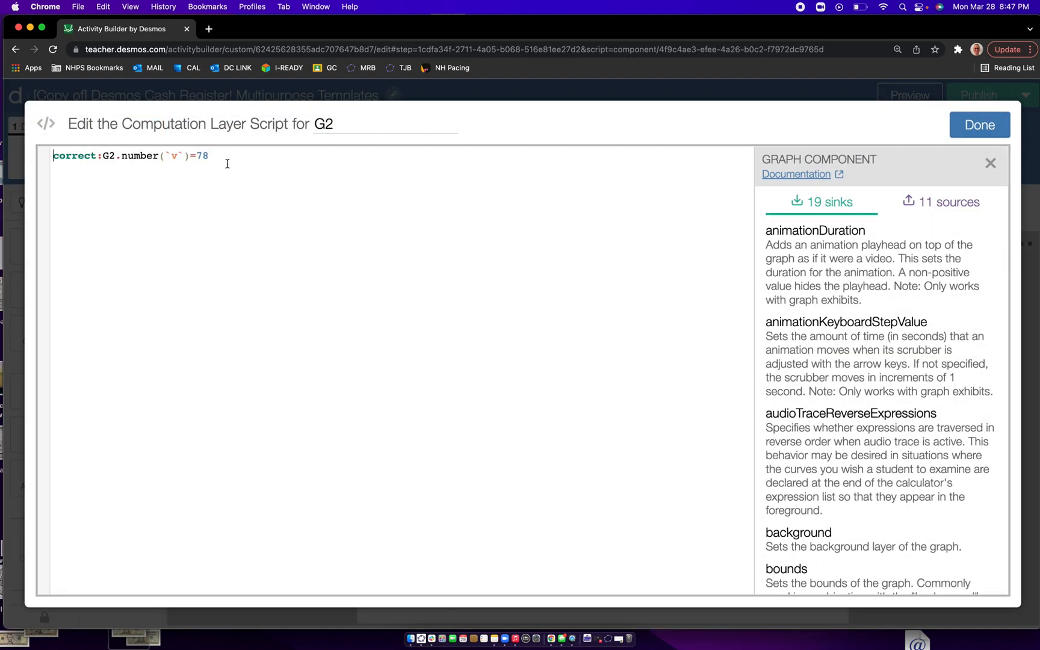
{"action": "key", "text": "BackSpace"}
{"action": "key", "text": "BackSpace"}
{"action": "left_click", "coordinate": [980, 124]}
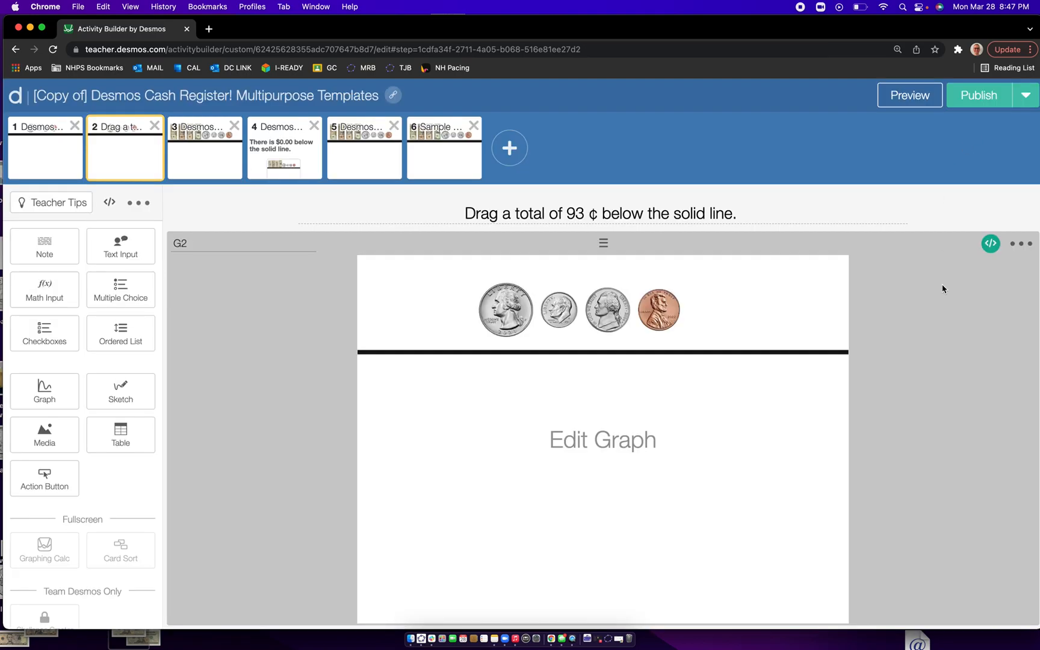
- Test screen 2 in the student preview by placing three quarters, one dime, one nickel and three pennies below the line
{"action": "left_click", "coordinate": [905, 98]}
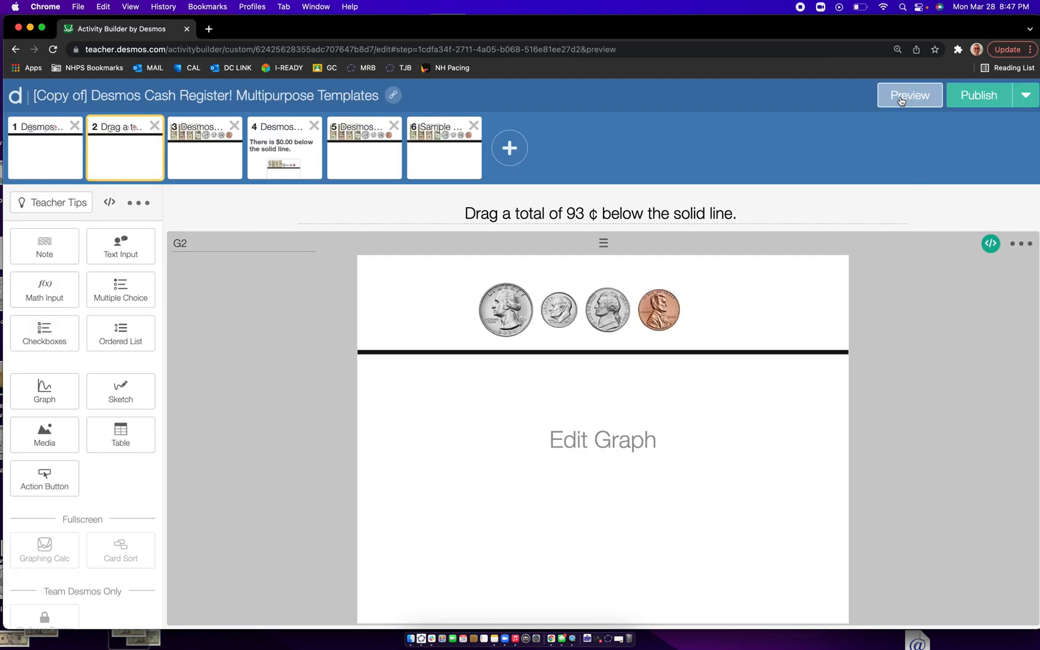
{"action": "left_click_drag", "start_coordinate": [424, 238], "coordinate": [433, 451]}
{"action": "left_click_drag", "start_coordinate": [424, 250], "coordinate": [545, 420]}
{"action": "left_click_drag", "start_coordinate": [474, 238], "coordinate": [480, 480]}
{"action": "left_click_drag", "start_coordinate": [522, 233], "coordinate": [646, 395]}
{"action": "left_click_drag", "start_coordinate": [567, 234], "coordinate": [581, 346]}
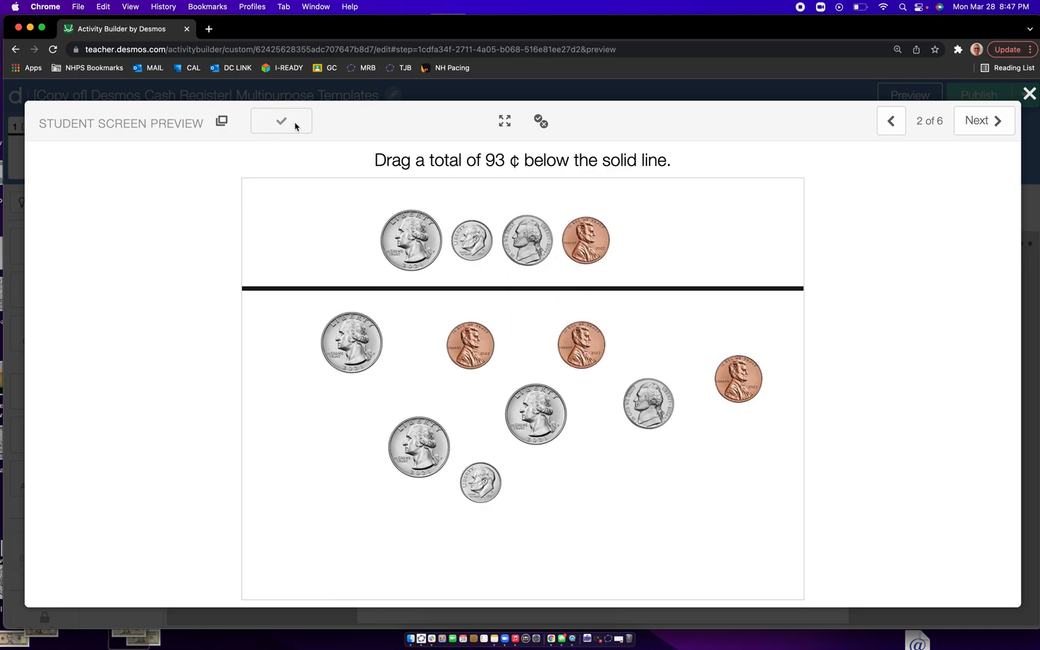
{"action": "left_click", "coordinate": [1030, 93]}
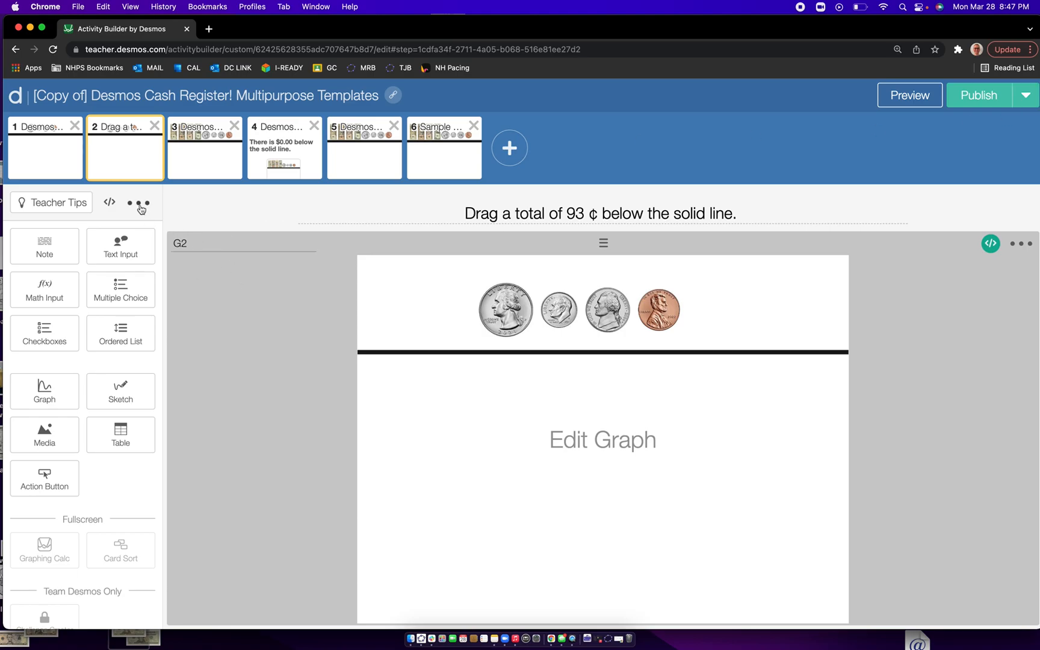
- Duplicate screen 2 with the 93 ¢ question
{"action": "scroll", "coordinate": [140, 206], "scroll_direction": "up", "scroll_amount": 5}
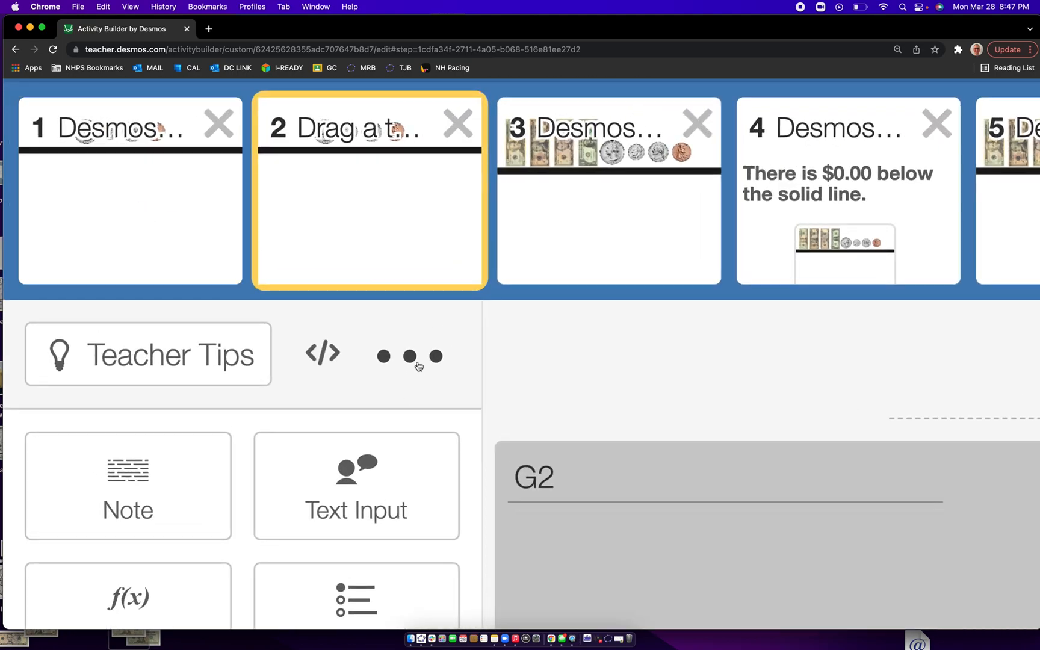
{"action": "scroll", "coordinate": [417, 365], "scroll_direction": "down", "scroll_amount": 5}
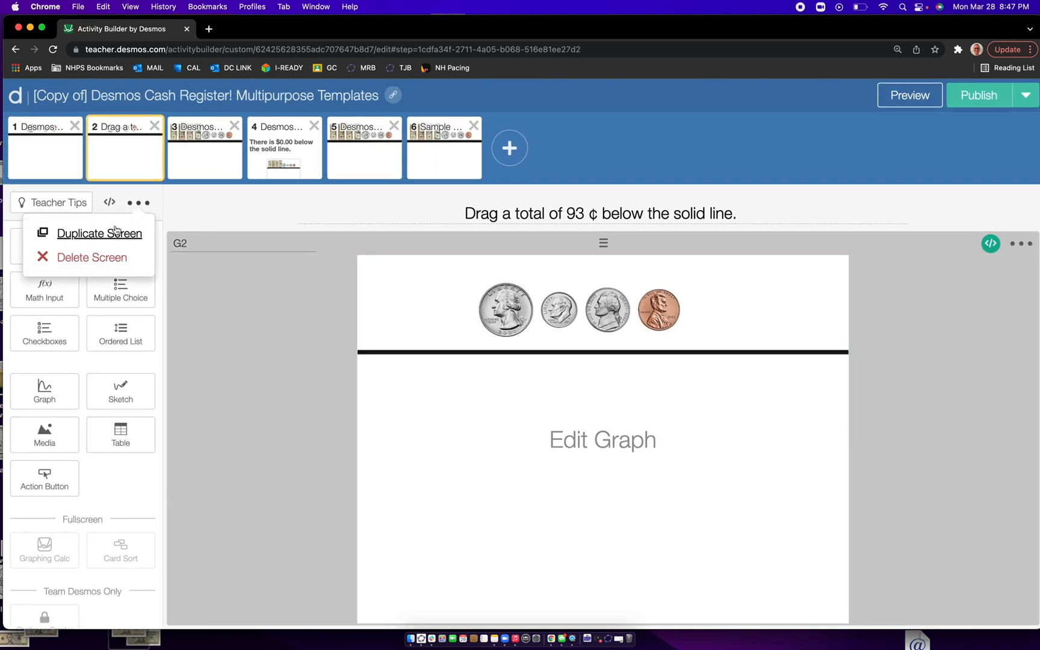
{"action": "left_click", "coordinate": [106, 234]}
{"action": "left_click", "coordinate": [119, 159]}
{"action": "left_click", "coordinate": [195, 155]}
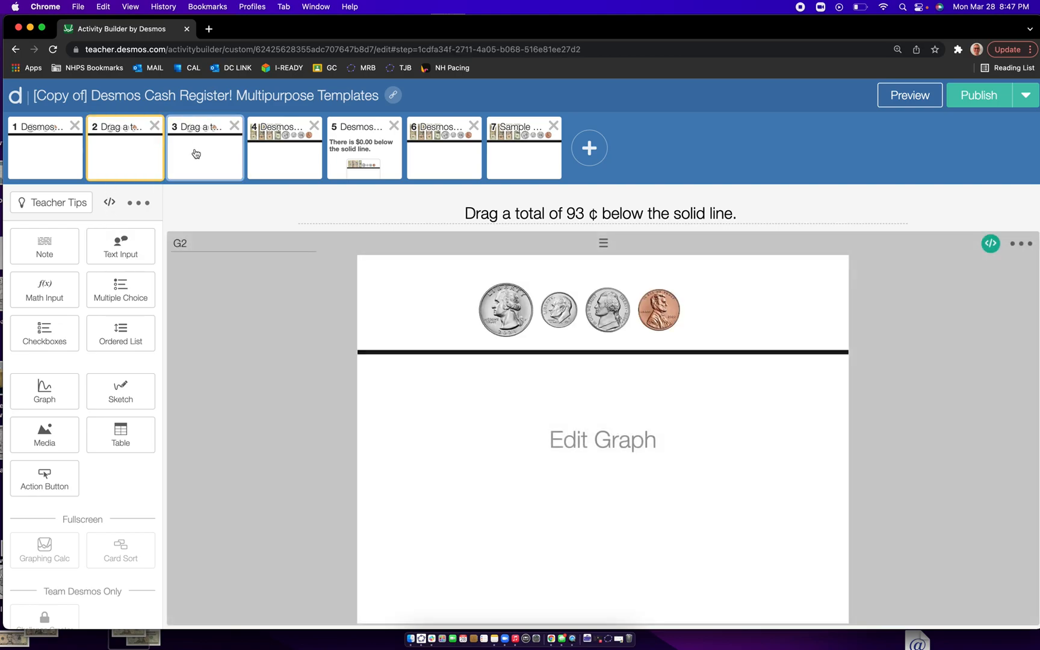
{"action": "left_click", "coordinate": [151, 166]}
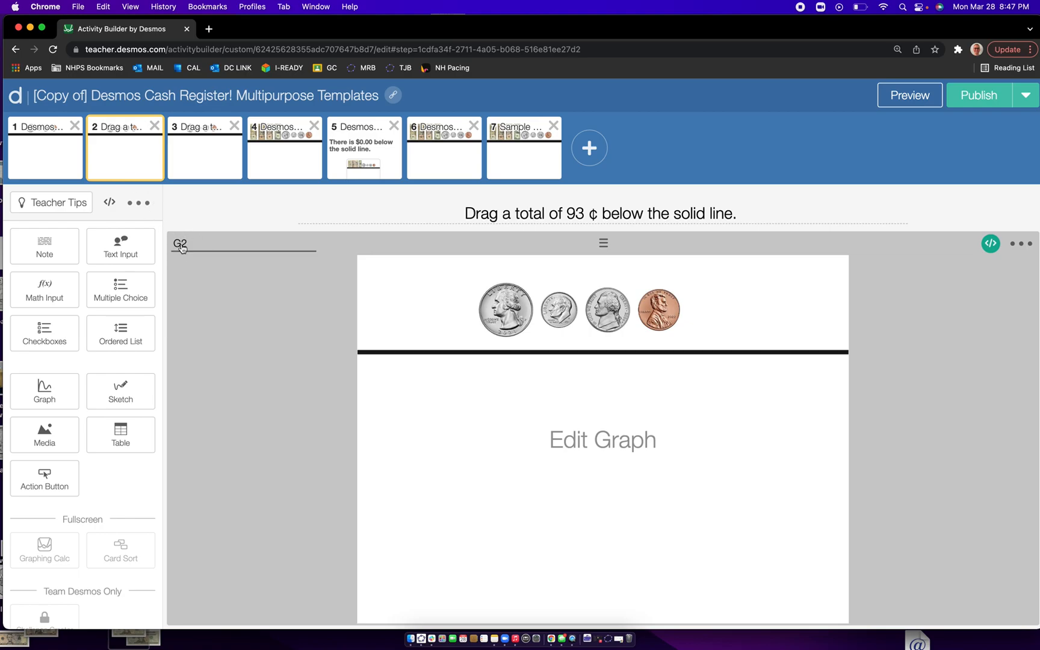
- Rename the graph component on the duplicated screen 3 to G2A
{"action": "left_click", "coordinate": [200, 162]}
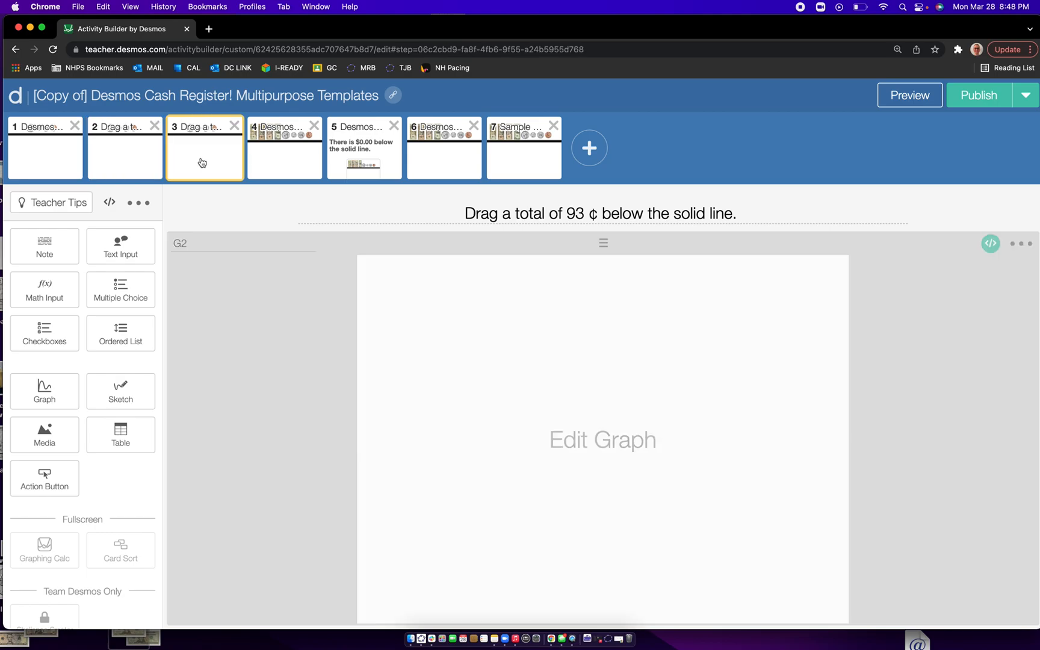
{"action": "scroll", "coordinate": [186, 243], "scroll_direction": "up", "scroll_amount": 5}
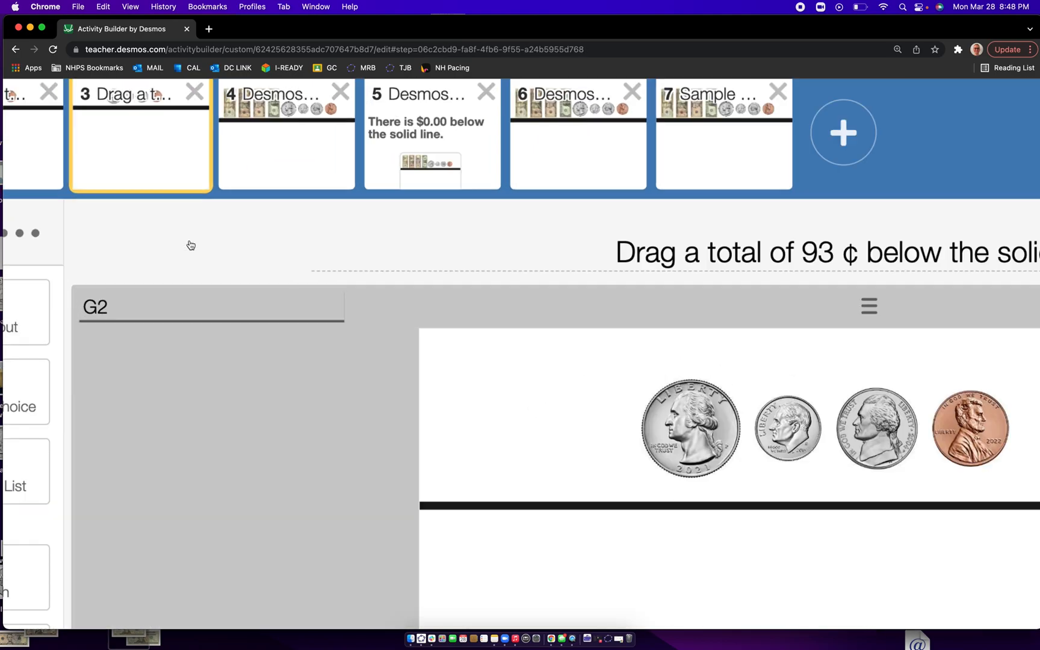
{"action": "scroll", "coordinate": [59, 359], "scroll_direction": "down", "scroll_amount": 5}
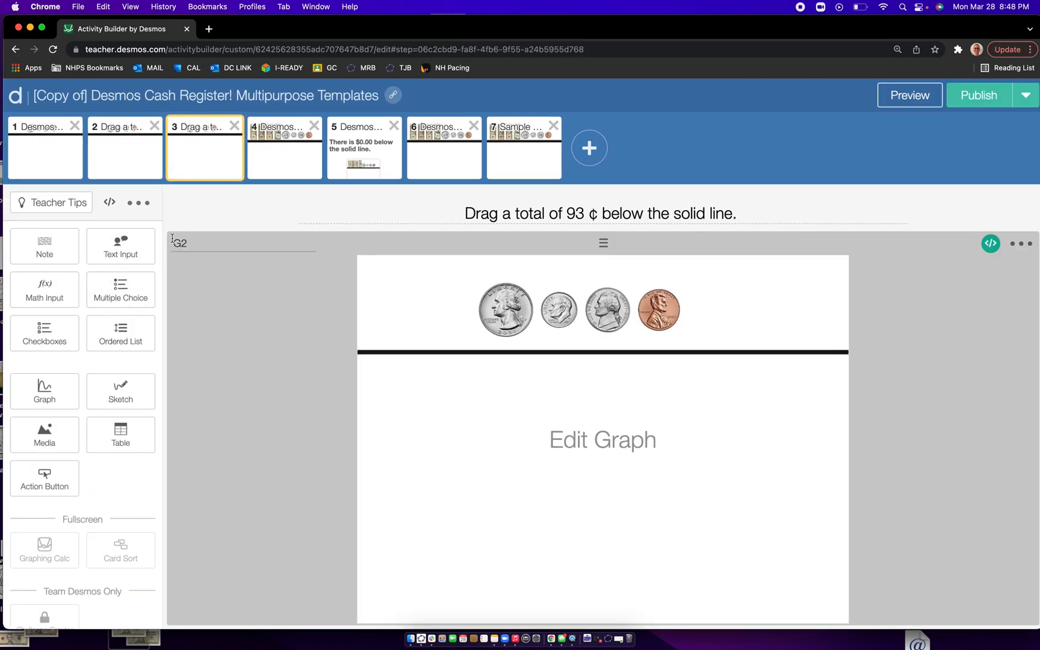
{"action": "type", "text": "A"}
- Change screen 3's title to "Drag a total of 24¢ below the solid line."
{"action": "left_click", "coordinate": [583, 214]}
{"action": "key", "text": "BackSpace"}
{"action": "key", "text": "BackSpace"}
{"action": "key", "text": "BackSpace"}
{"action": "type", "text": "24"}
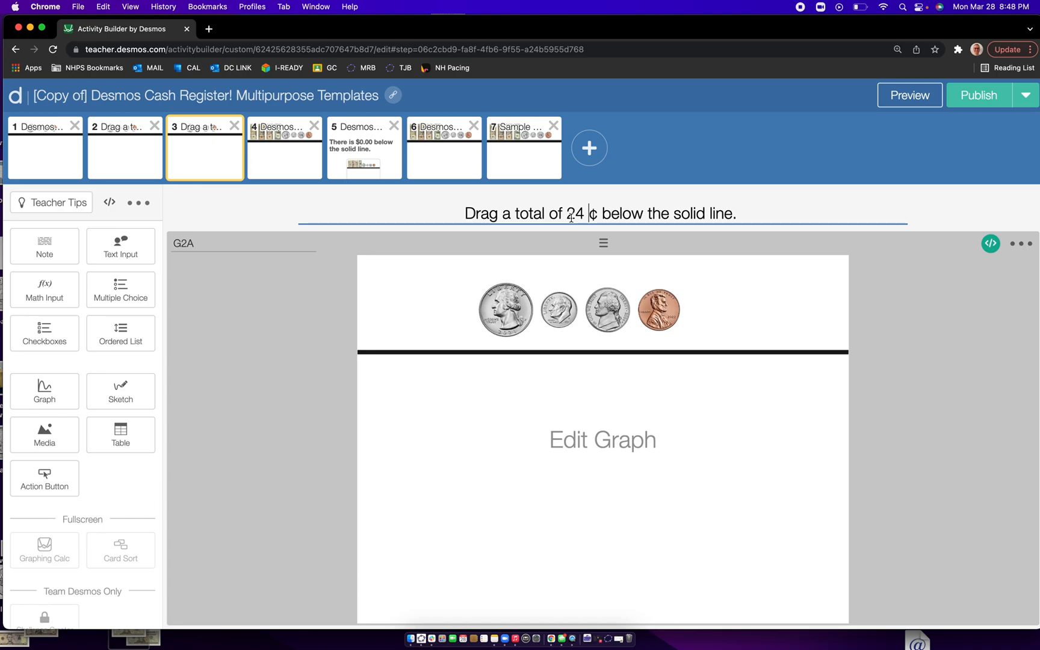
{"action": "key", "text": "BackSpace"}
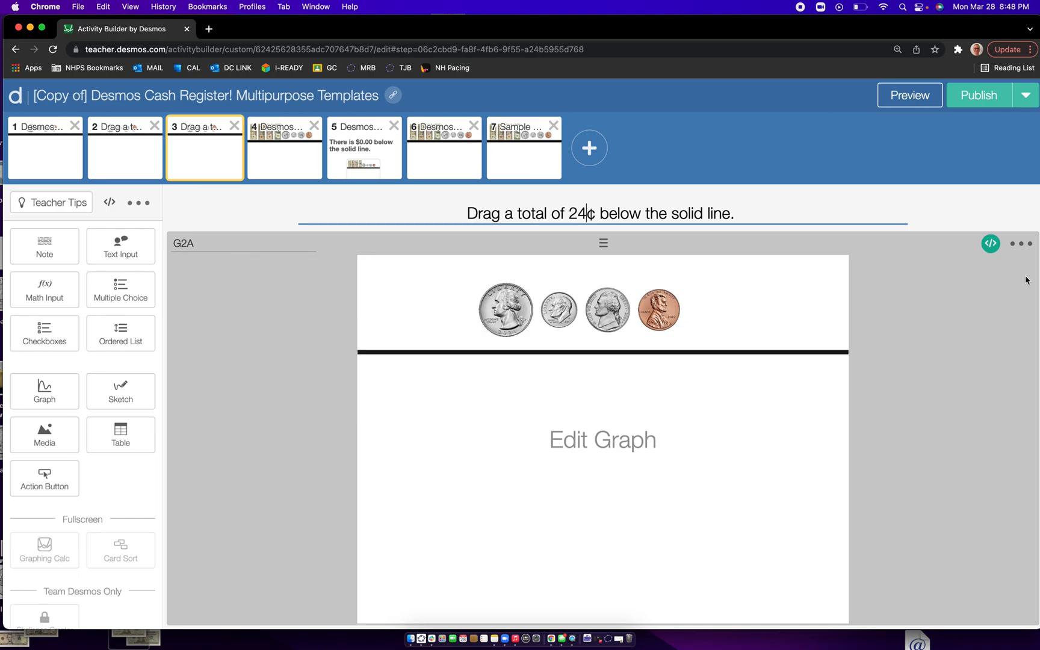
- Edit the computation layer script of screen 3's graph to read correct:G2A.number(`v`)=24
{"action": "scroll", "coordinate": [991, 244], "scroll_direction": "up", "scroll_amount": 5}
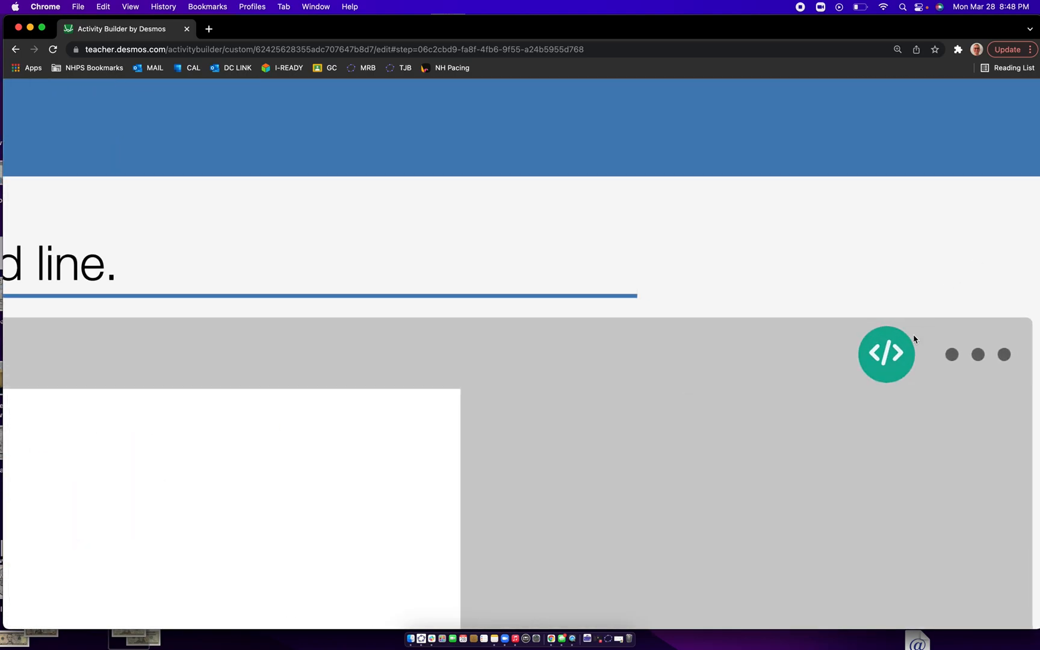
{"action": "scroll", "coordinate": [892, 363], "scroll_direction": "down", "scroll_amount": 5}
{"action": "left_click", "coordinate": [892, 364]}
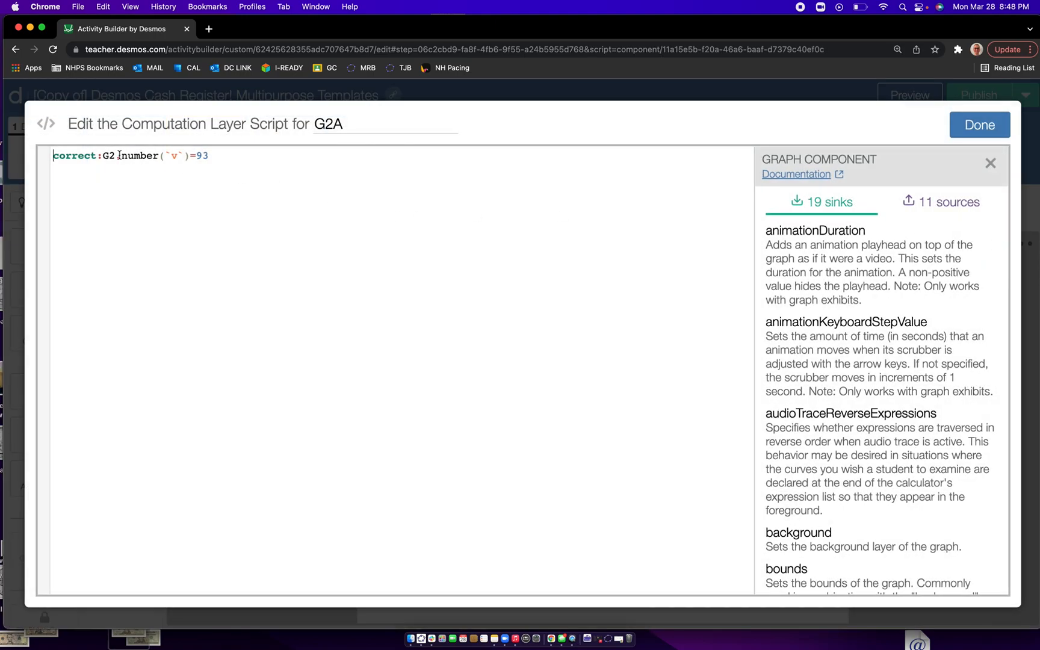
{"action": "left_click", "coordinate": [114, 156]}
{"action": "scroll", "coordinate": [114, 156], "scroll_direction": "up", "scroll_amount": 4}
{"action": "type", "text": "A"}
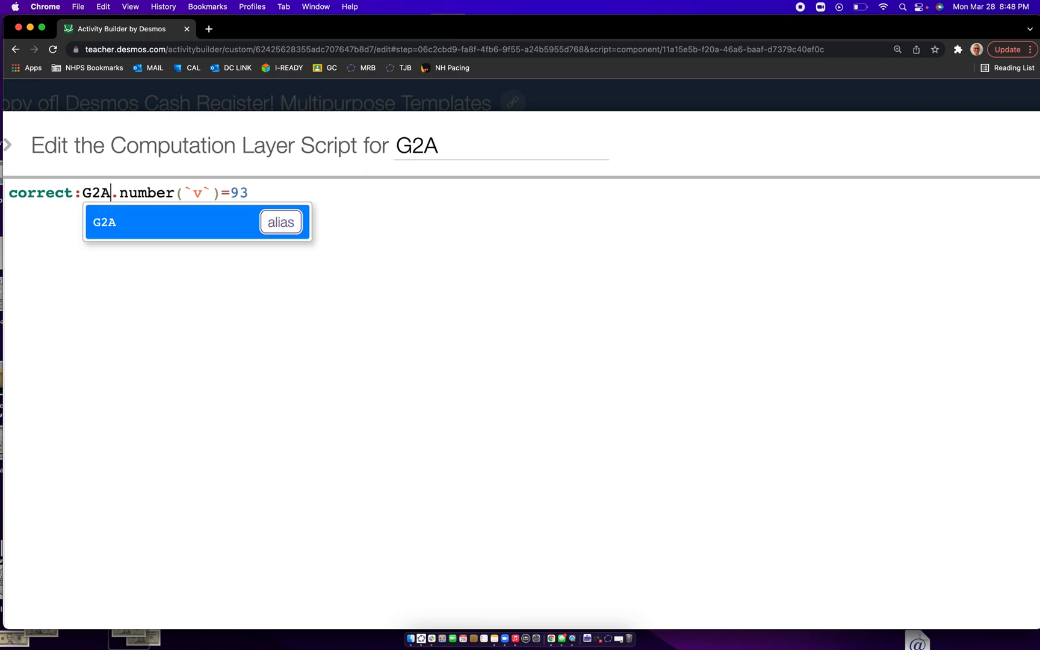
{"action": "left_click", "coordinate": [191, 295]}
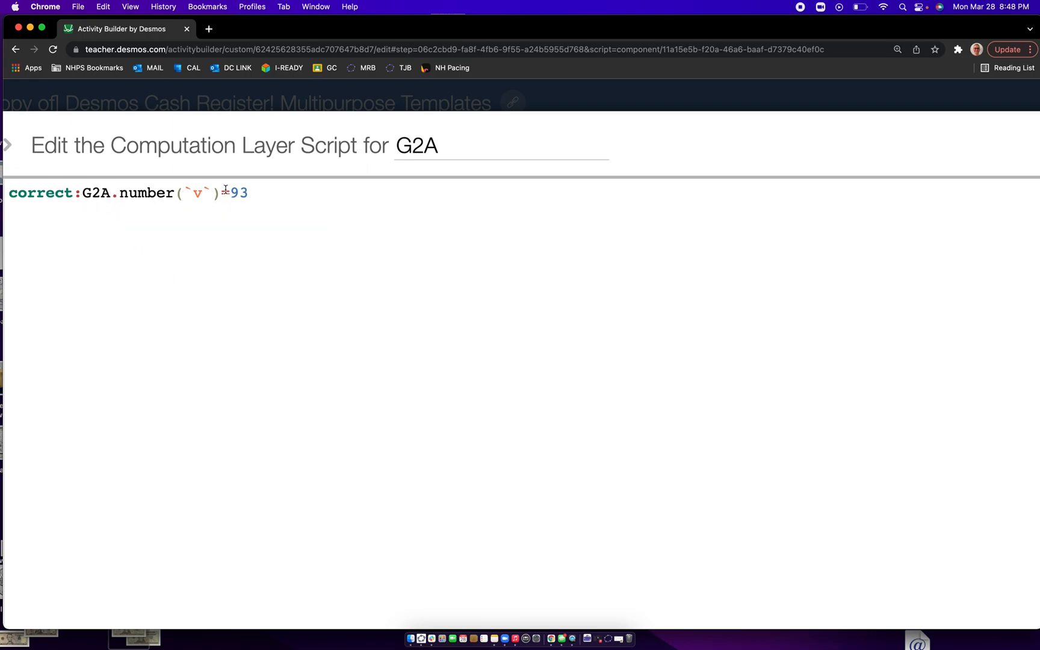
{"action": "key", "text": "BackSpace"}
{"action": "key", "text": "BackSpace"}
{"action": "type", "text": "24"}
{"action": "scroll", "coordinate": [242, 194], "scroll_direction": "down", "scroll_amount": 5}
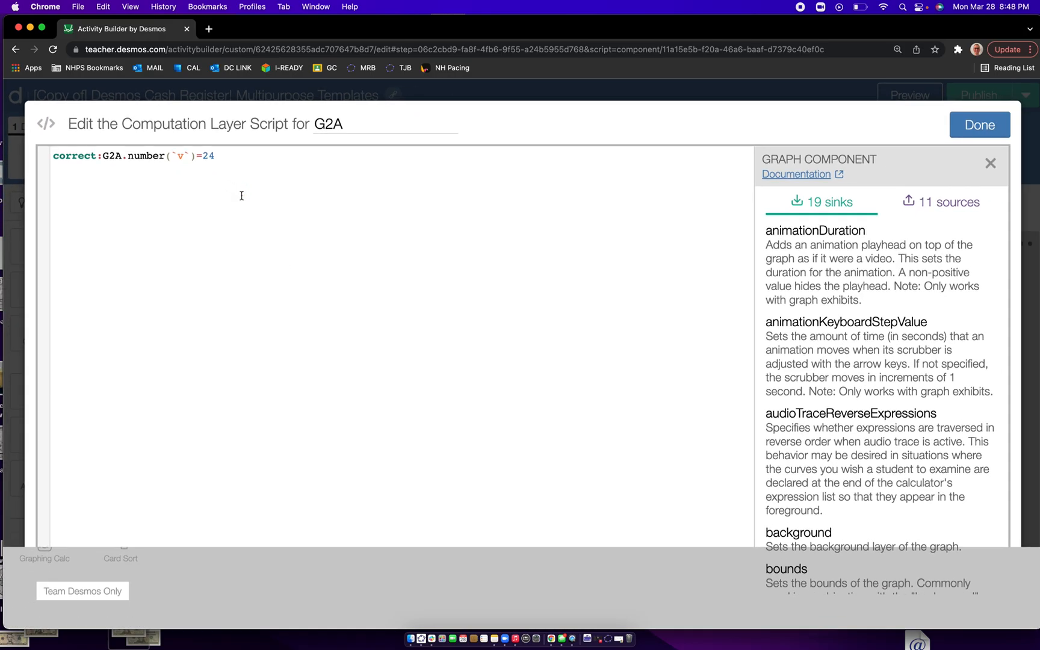
- Save the G2A script and test screen 3 in the student preview by placing two dimes and four pennies below the line
{"action": "left_click", "coordinate": [969, 132]}
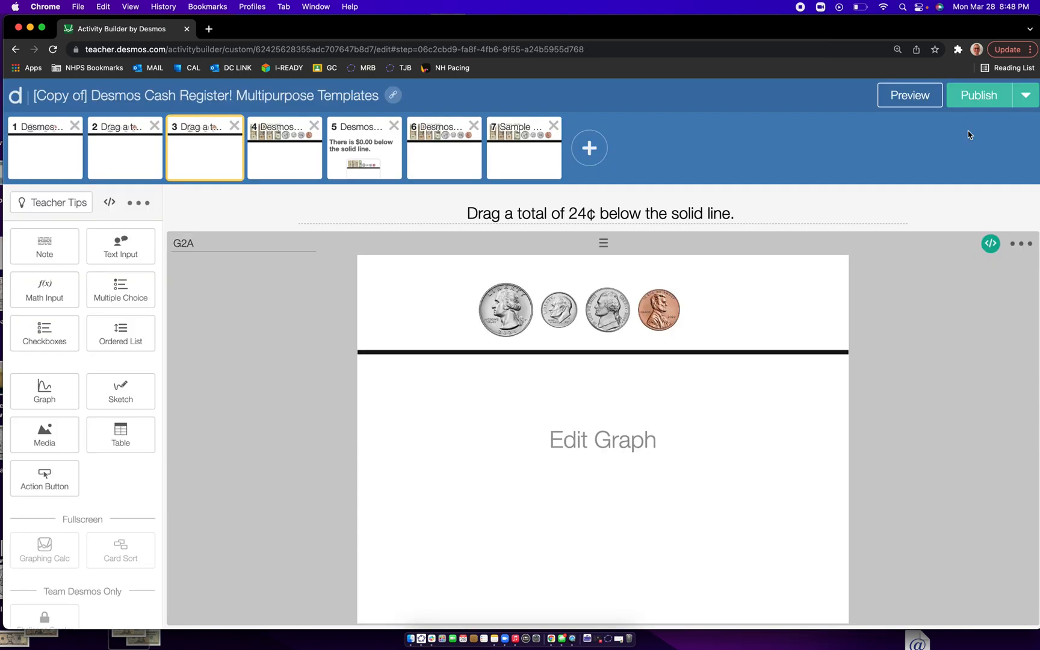
{"action": "left_click", "coordinate": [927, 98]}
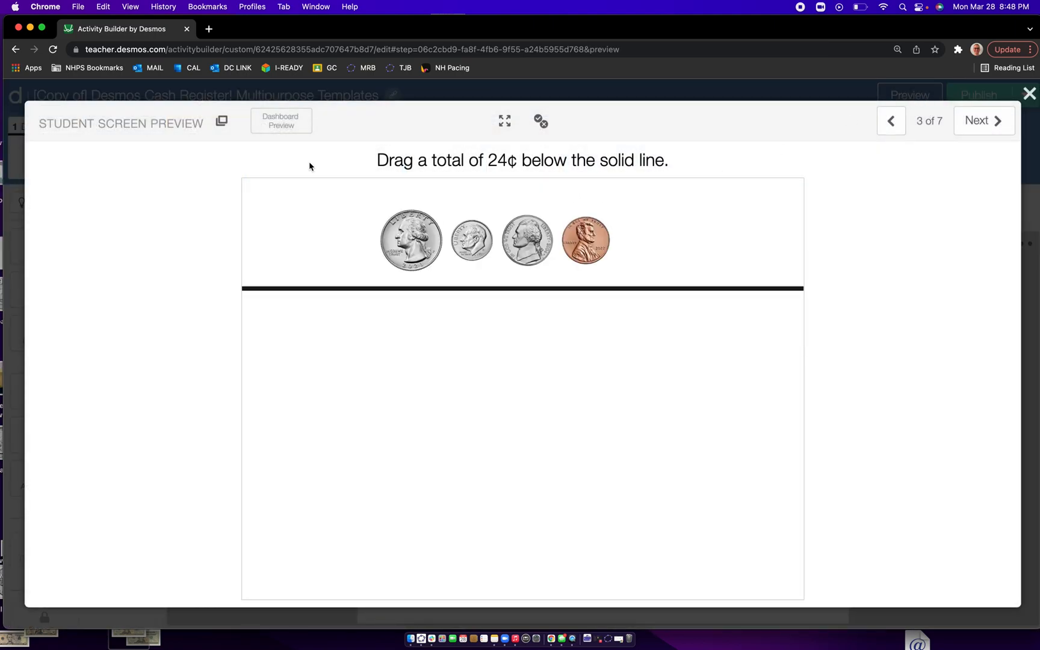
{"action": "left_click_drag", "start_coordinate": [420, 242], "coordinate": [417, 389]}
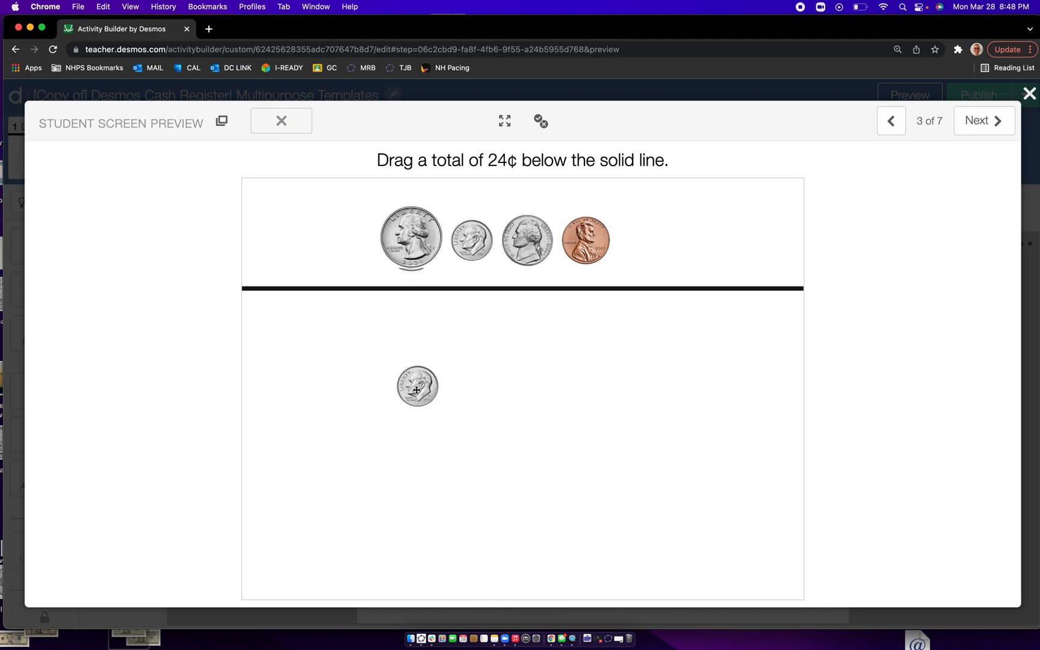
{"action": "left_click_drag", "start_coordinate": [473, 254], "coordinate": [486, 398]}
{"action": "left_click_drag", "start_coordinate": [592, 251], "coordinate": [536, 432]}
{"action": "left_click_drag", "start_coordinate": [596, 241], "coordinate": [645, 474]}
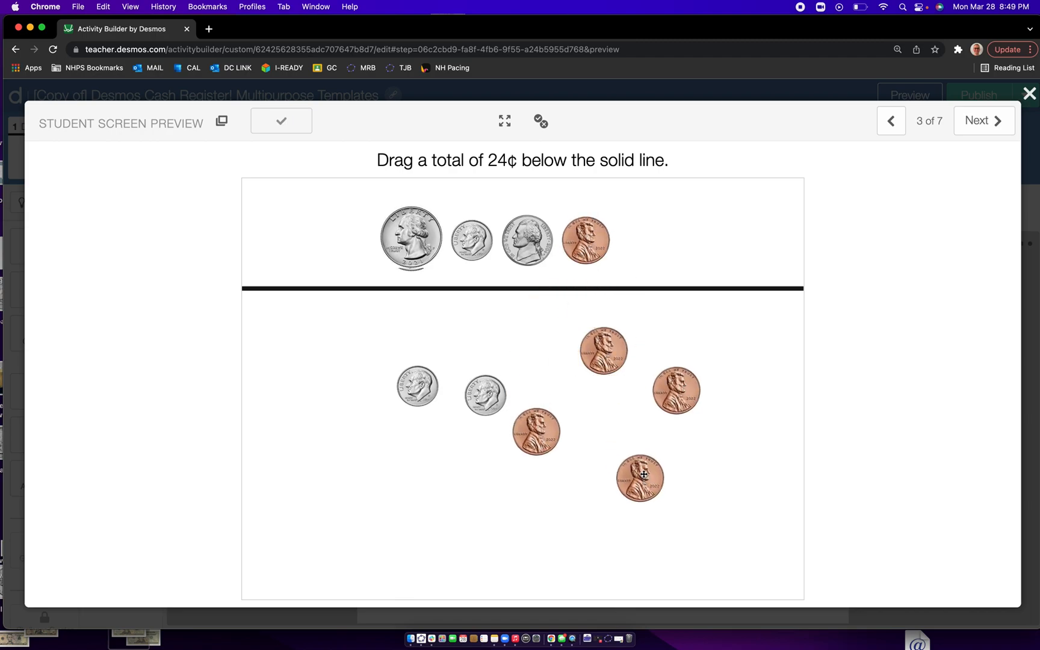
{"action": "left_click", "coordinate": [1029, 94]}
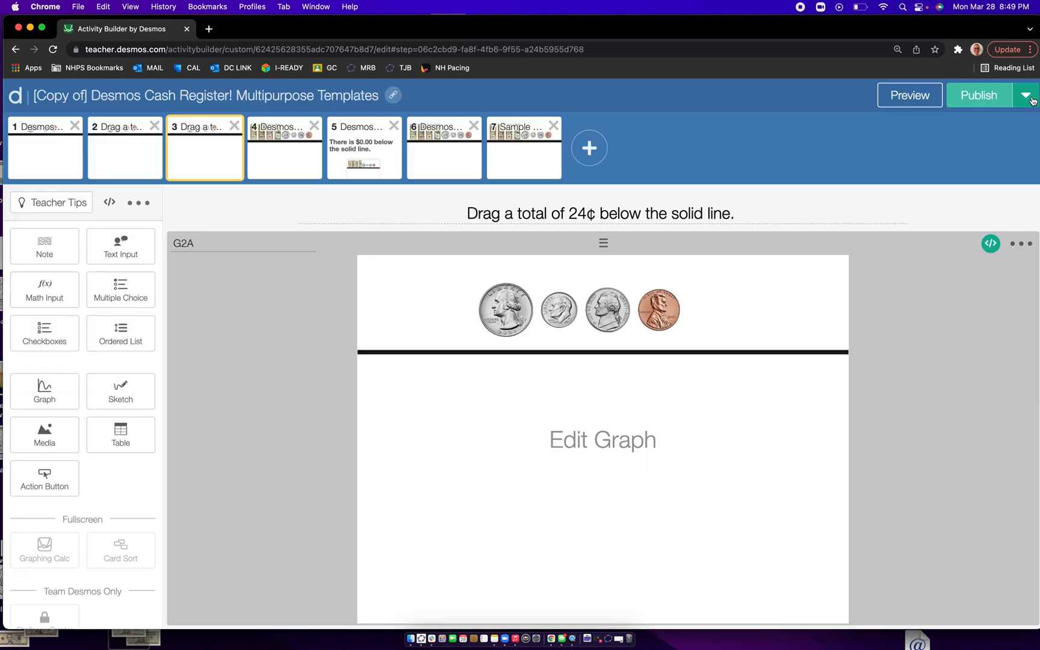
- Replace screen 7's title with "Drag $5.55 below the solid line."
{"action": "left_click", "coordinate": [525, 166]}
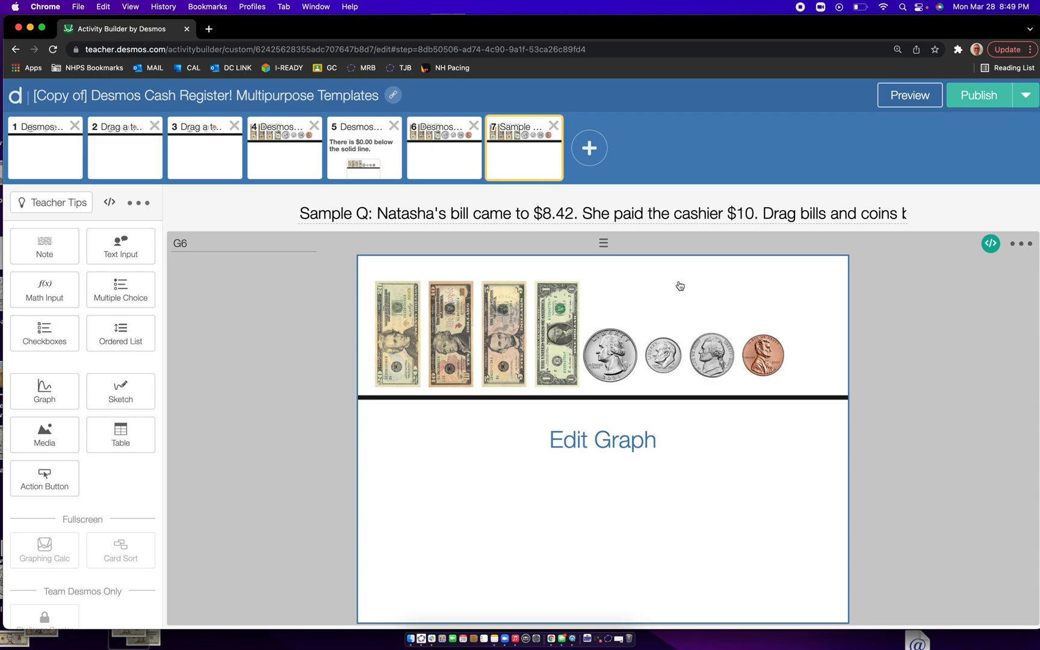
{"action": "left_click_drag", "start_coordinate": [300, 212], "coordinate": [733, 246]}
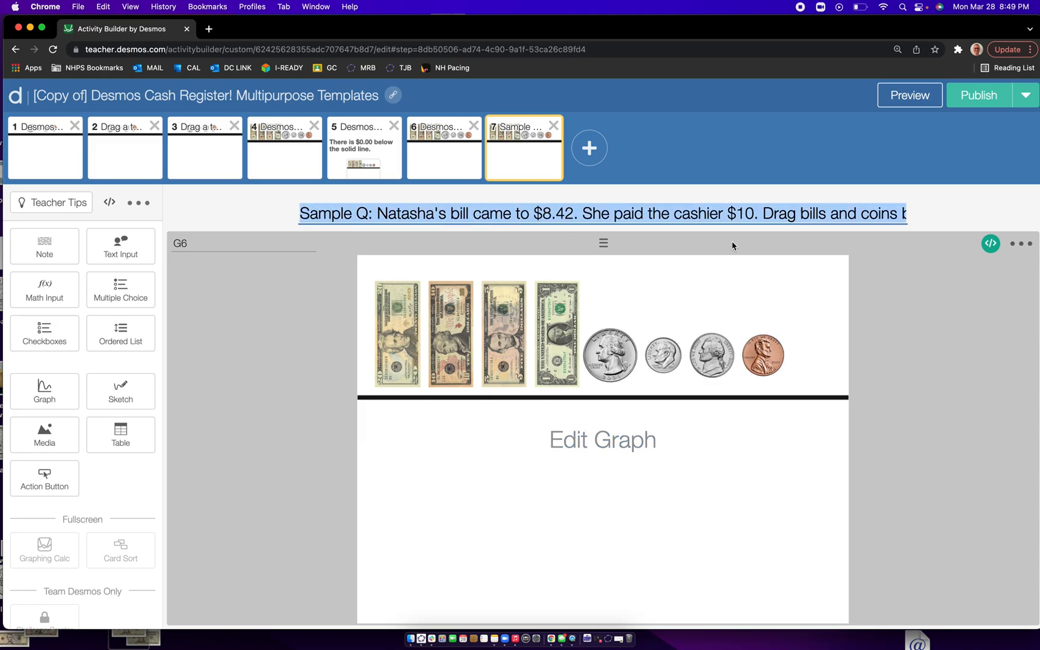
{"action": "key", "text": "BackSpace"}
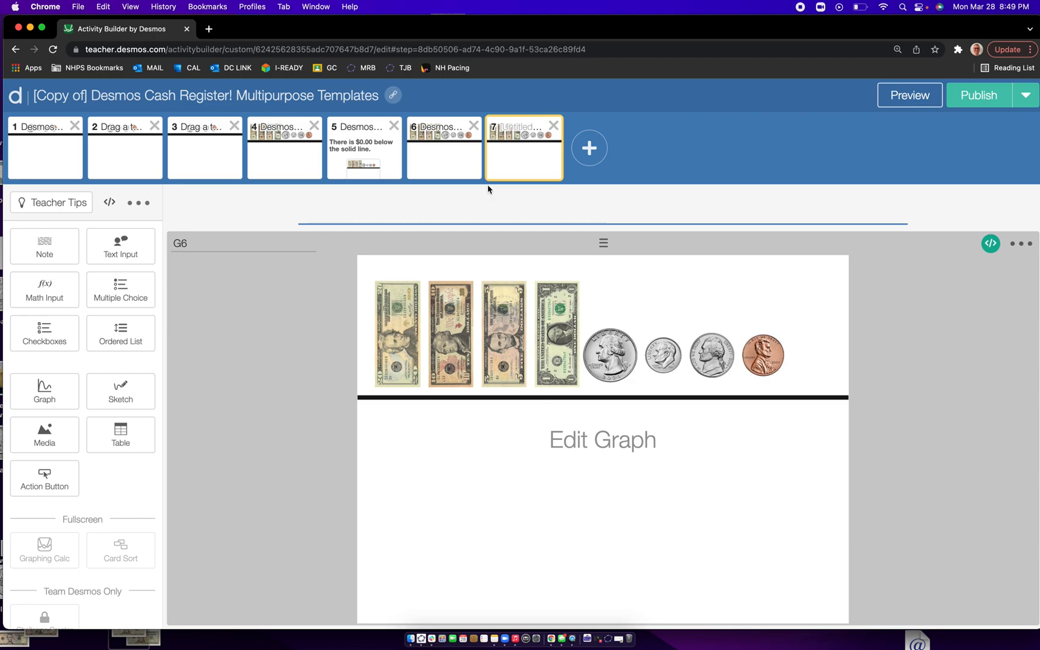
{"action": "type", "text": "Drag $5.55 below the solid line."}
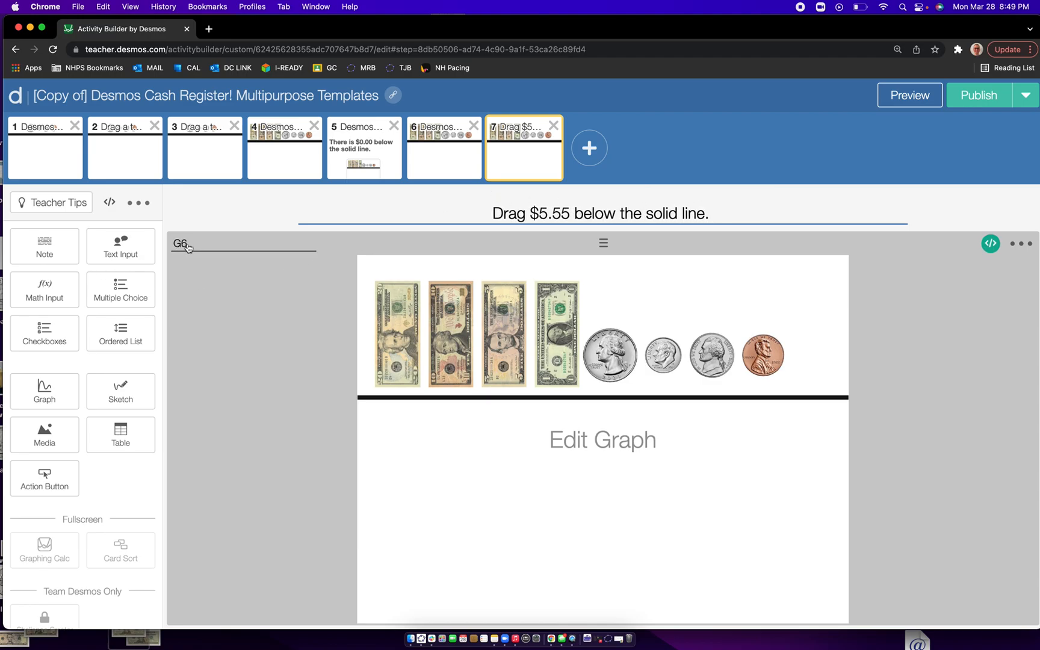
- Edit the computation layer script of screen 7's graph to read correct:G6.number(`v`)=5.55 and save it
{"action": "scroll", "coordinate": [189, 248], "scroll_direction": "up", "scroll_amount": 5}
{"action": "scroll", "coordinate": [38, 362], "scroll_direction": "down", "scroll_amount": 5}
{"action": "scroll", "coordinate": [977, 257], "scroll_direction": "up", "scroll_amount": 5}
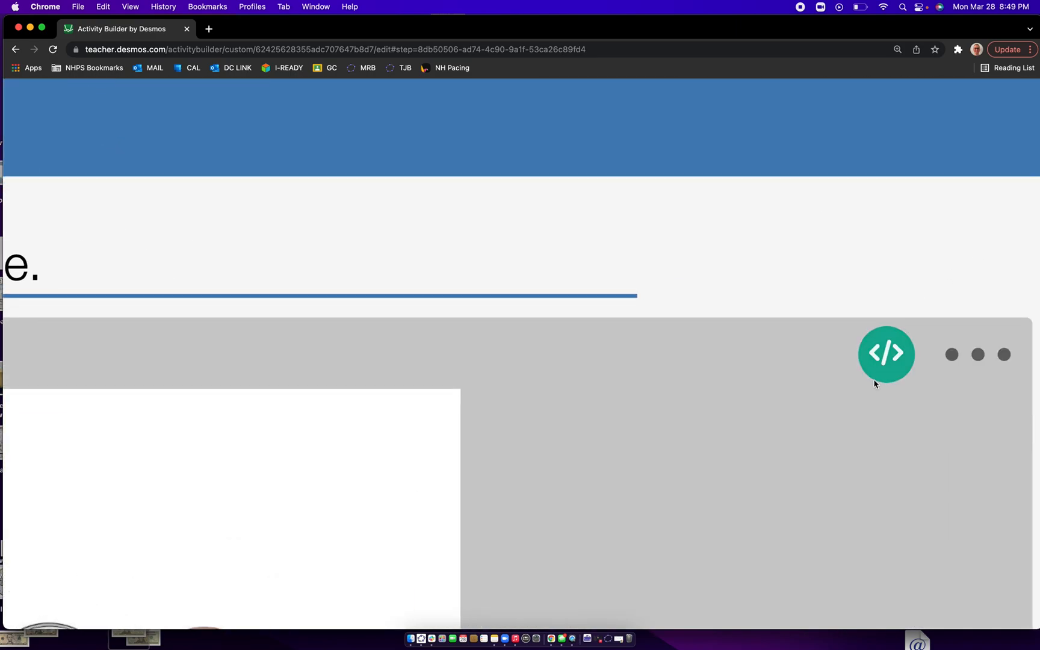
{"action": "scroll", "coordinate": [876, 378], "scroll_direction": "down", "scroll_amount": 5}
{"action": "left_click", "coordinate": [992, 246]}
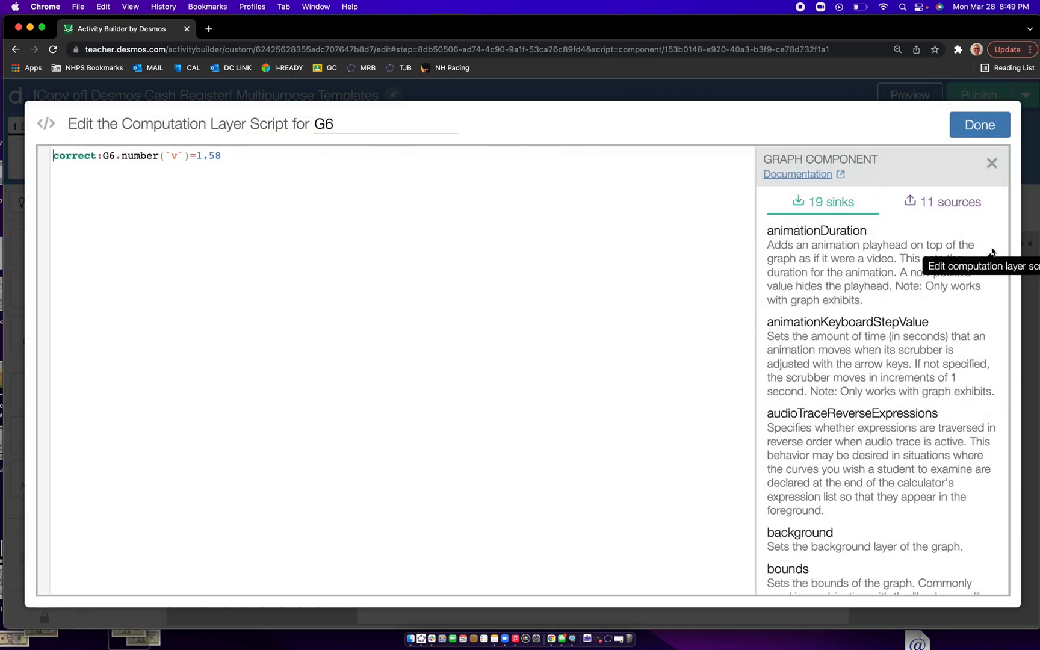
{"action": "left_click", "coordinate": [233, 157]}
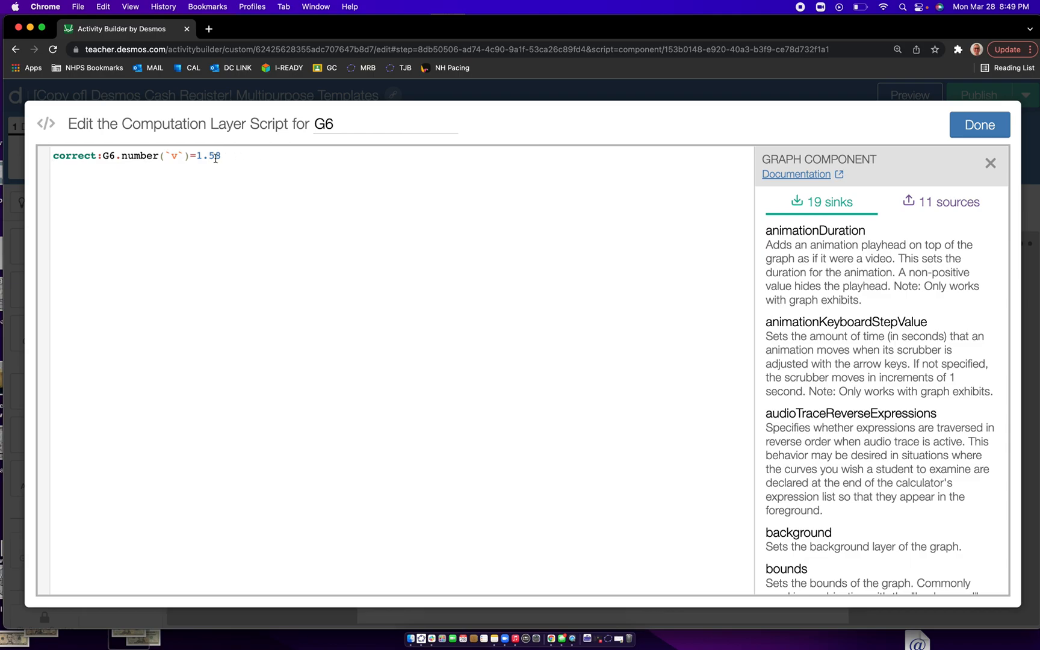
{"action": "scroll", "coordinate": [208, 159], "scroll_direction": "up", "scroll_amount": 5}
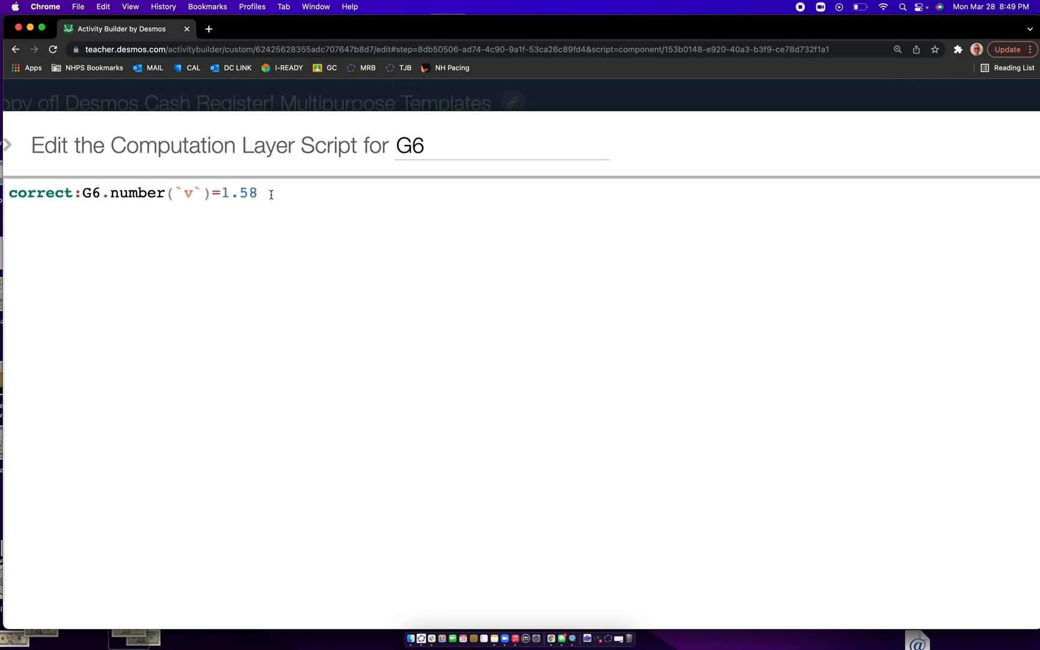
{"action": "key", "text": "BackSpace"}
{"action": "key", "text": "BackSpace"}
{"action": "key", "text": "BackSpace"}
{"action": "key", "text": "BackSpace"}
{"action": "type", "text": "5.55"}
{"action": "scroll", "coordinate": [220, 198], "scroll_direction": "down", "scroll_amount": 5}
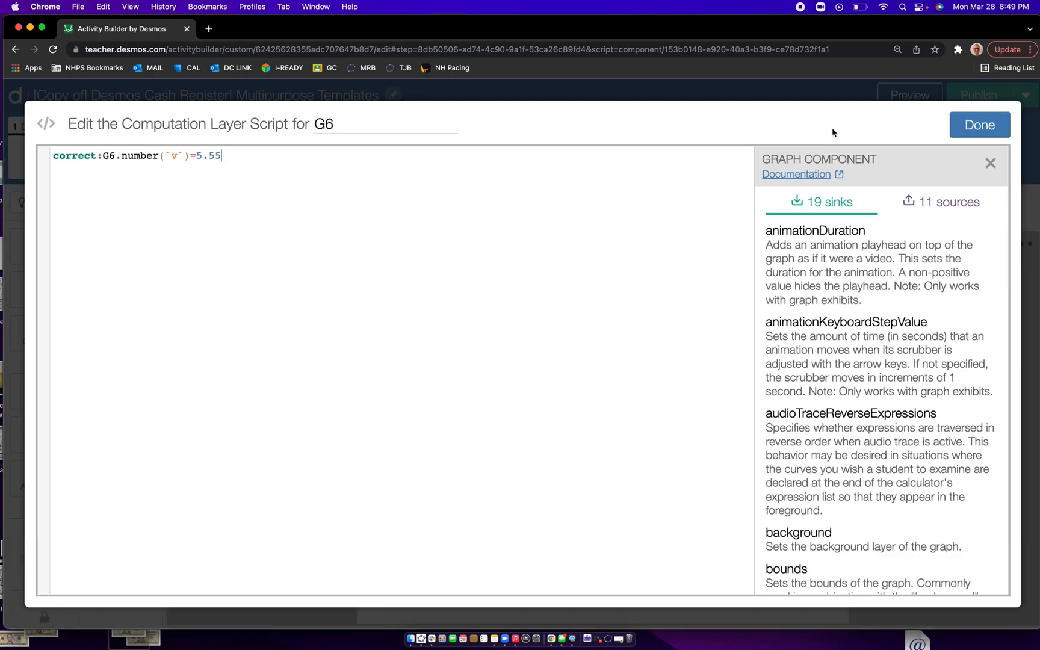
{"action": "left_click", "coordinate": [978, 127]}
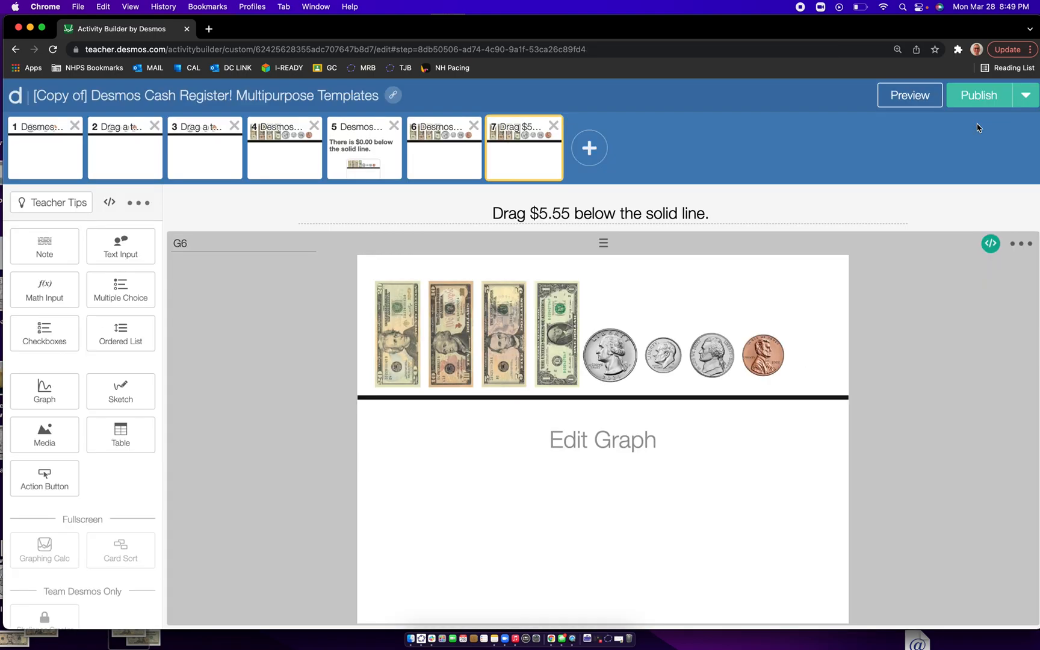
- Test screen 7 in the student preview by placing a $5 bill, two quarters and a nickel below the line
{"action": "left_click", "coordinate": [903, 100]}
{"action": "left_click_drag", "start_coordinate": [361, 248], "coordinate": [431, 467]}
{"action": "left_click_drag", "start_coordinate": [528, 305], "coordinate": [523, 431]}
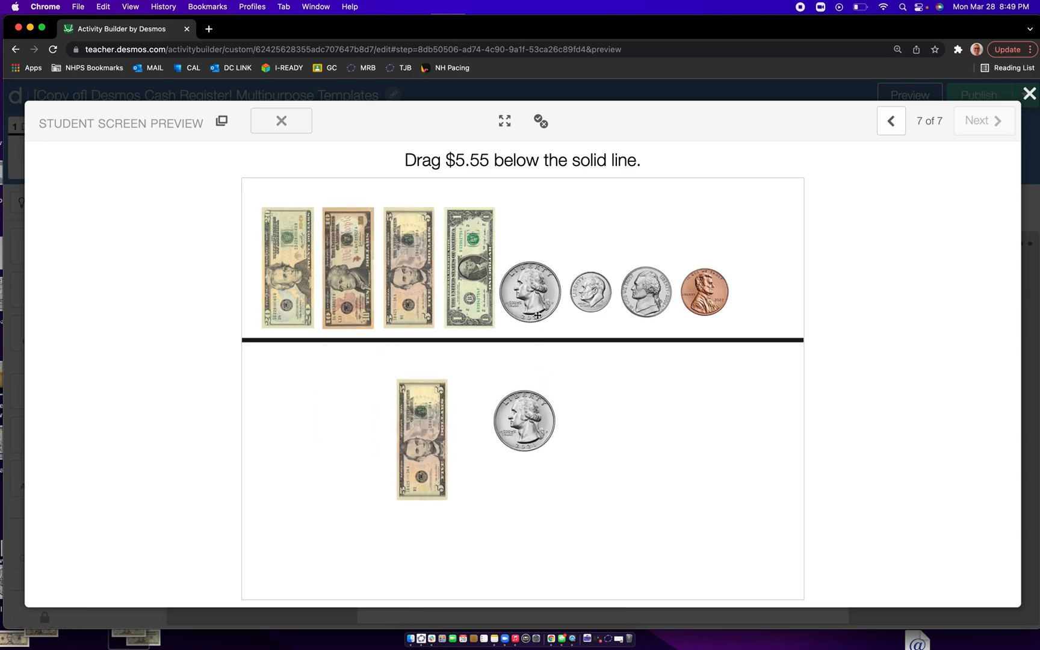
{"action": "left_click_drag", "start_coordinate": [536, 304], "coordinate": [607, 451]}
{"action": "left_click_drag", "start_coordinate": [644, 286], "coordinate": [701, 432]}
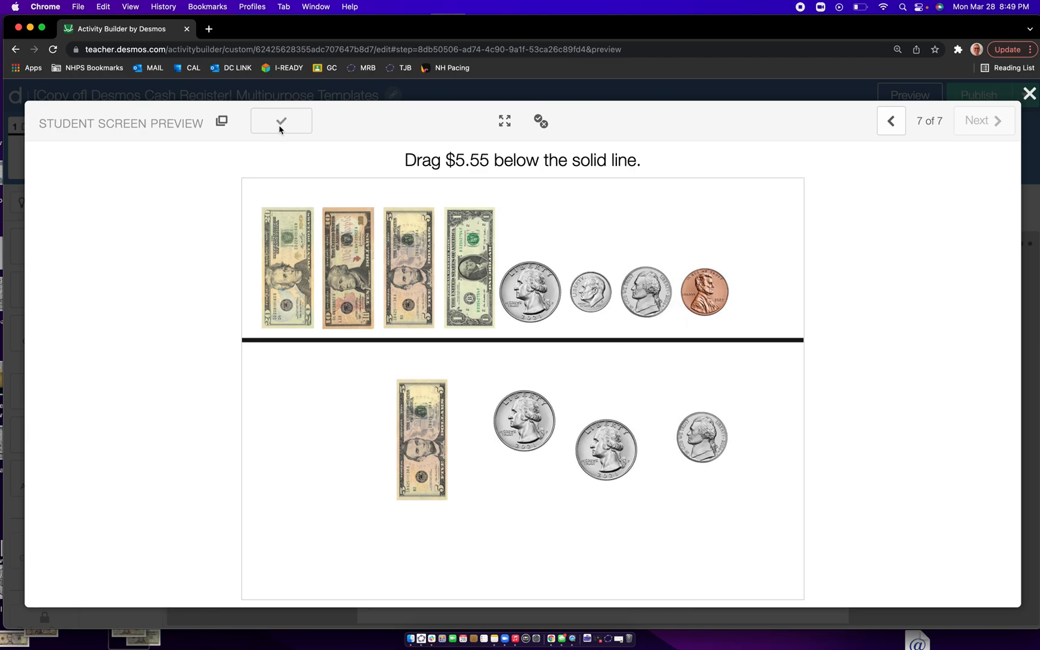
{"action": "left_click", "coordinate": [1031, 95]}
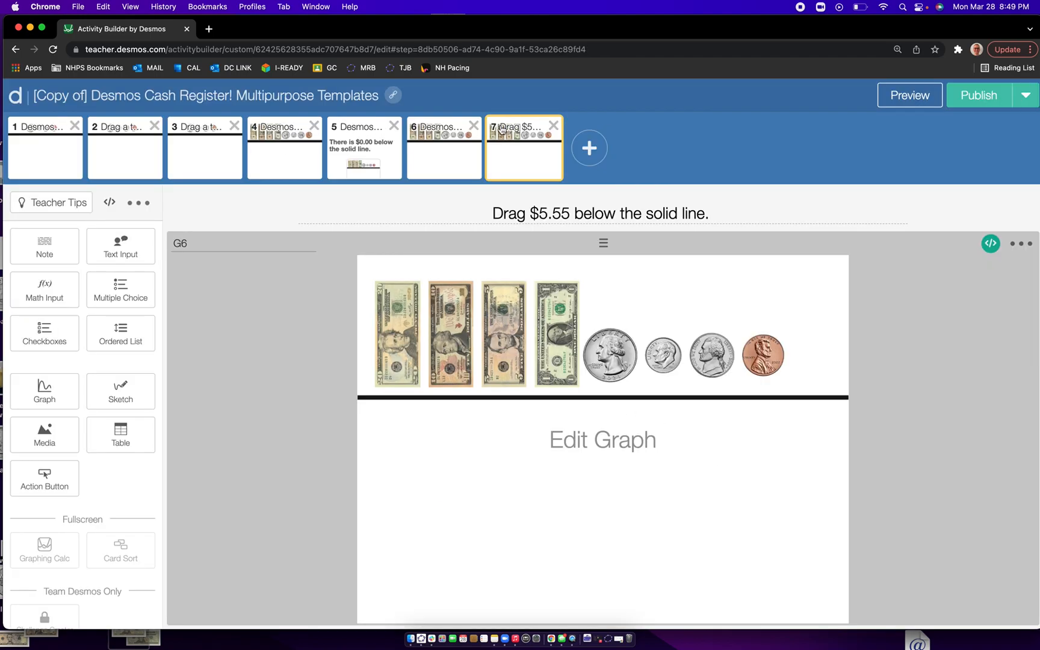
- Duplicate screen 7 with the $5.55 question
{"action": "scroll", "coordinate": [140, 206], "scroll_direction": "up", "scroll_amount": 5}
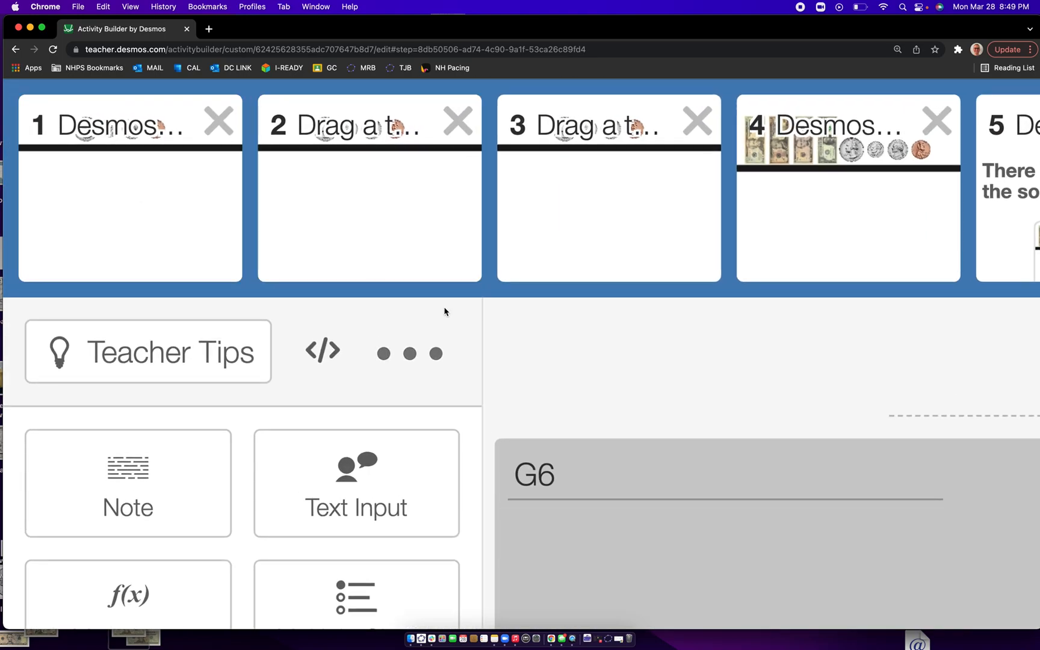
{"action": "left_click", "coordinate": [425, 353]}
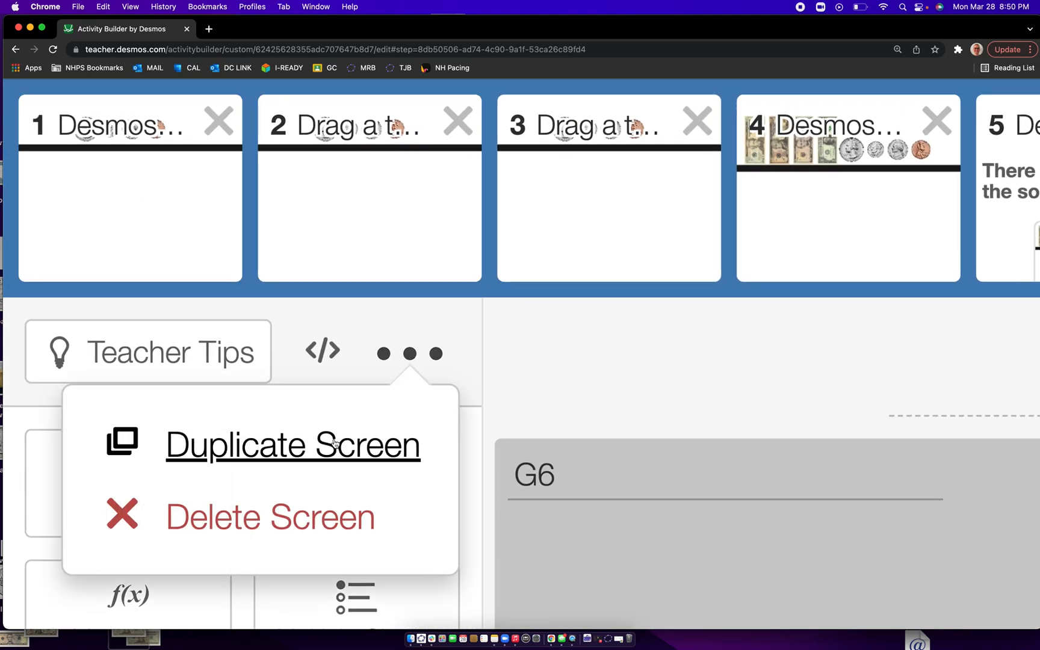
{"action": "scroll", "coordinate": [338, 441], "scroll_direction": "down", "scroll_amount": 5}
{"action": "left_click", "coordinate": [99, 233]}
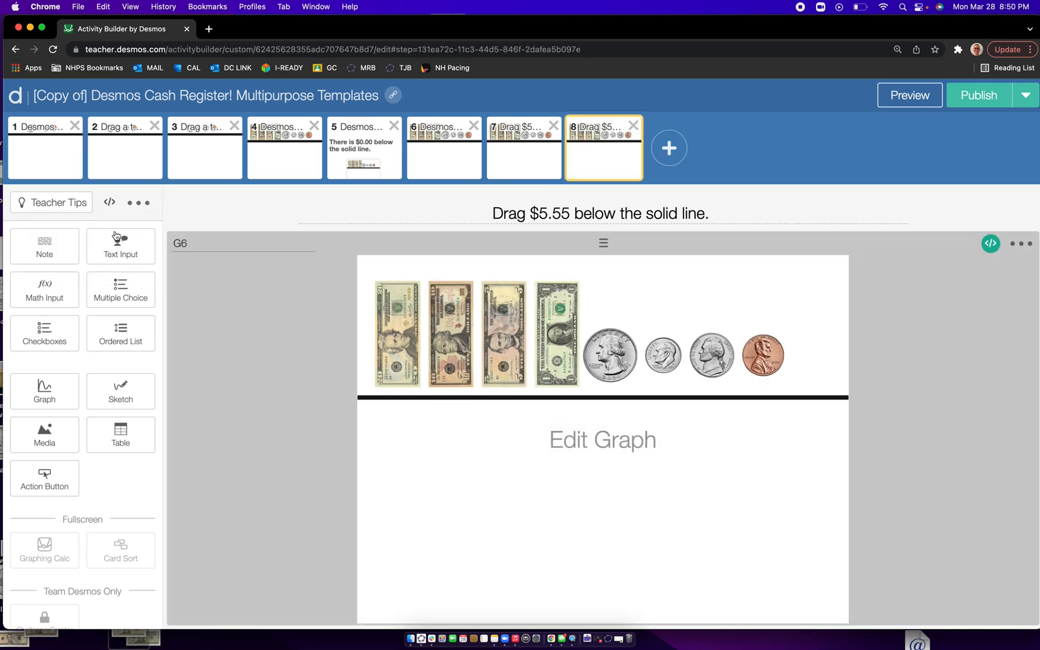
- Change the title of the duplicated screen 8 to "Drag $10.23 below the solid line."
{"action": "left_click", "coordinate": [572, 213]}
{"action": "key", "text": "BackSpace"}
{"action": "key", "text": "BackSpace"}
{"action": "key", "text": "BackSpace"}
{"action": "key", "text": "BackSpace"}
{"action": "type", "text": "10.23"}
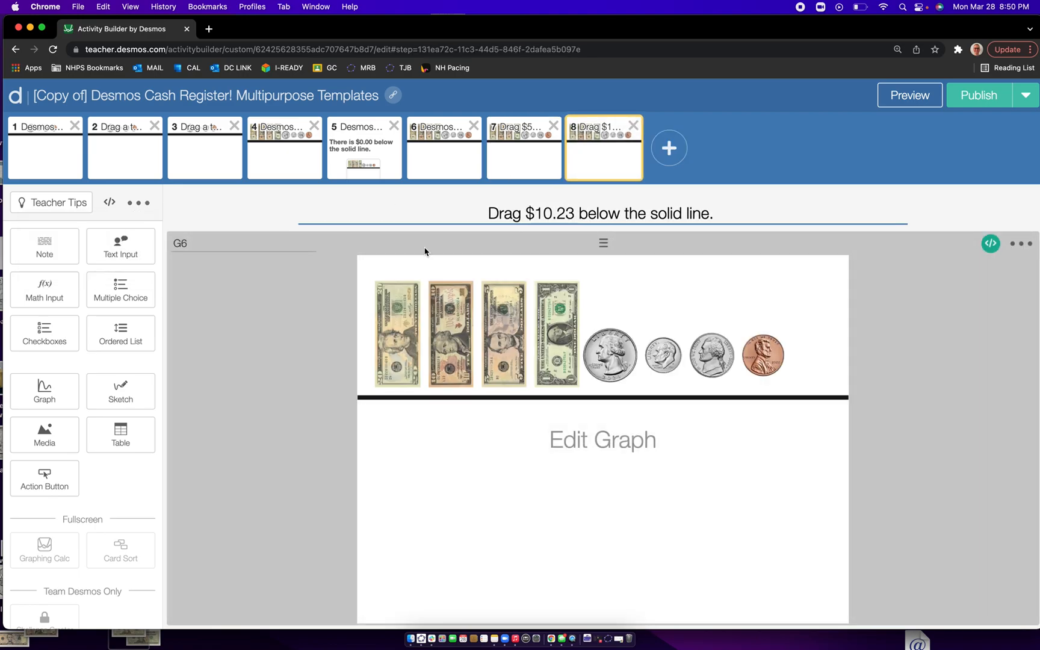
- Rename the graph component on screen 8 to G6A
{"action": "left_click", "coordinate": [181, 246]}
{"action": "scroll", "coordinate": [182, 249], "scroll_direction": "up", "scroll_amount": 5}
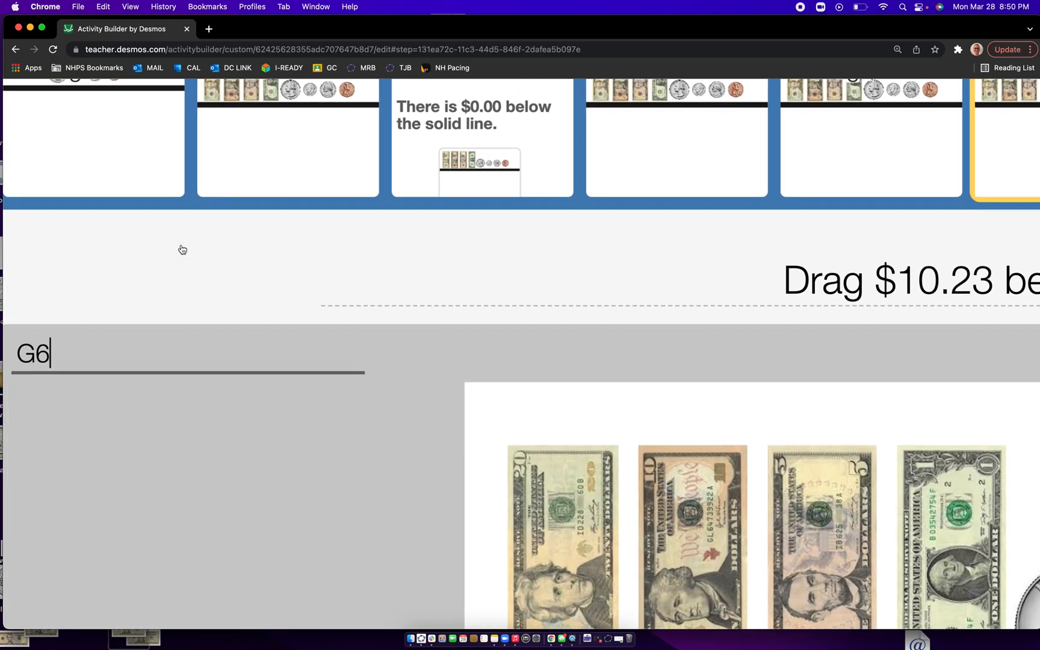
{"action": "type", "text": "A"}
{"action": "scroll", "coordinate": [74, 356], "scroll_direction": "down", "scroll_amount": 5}
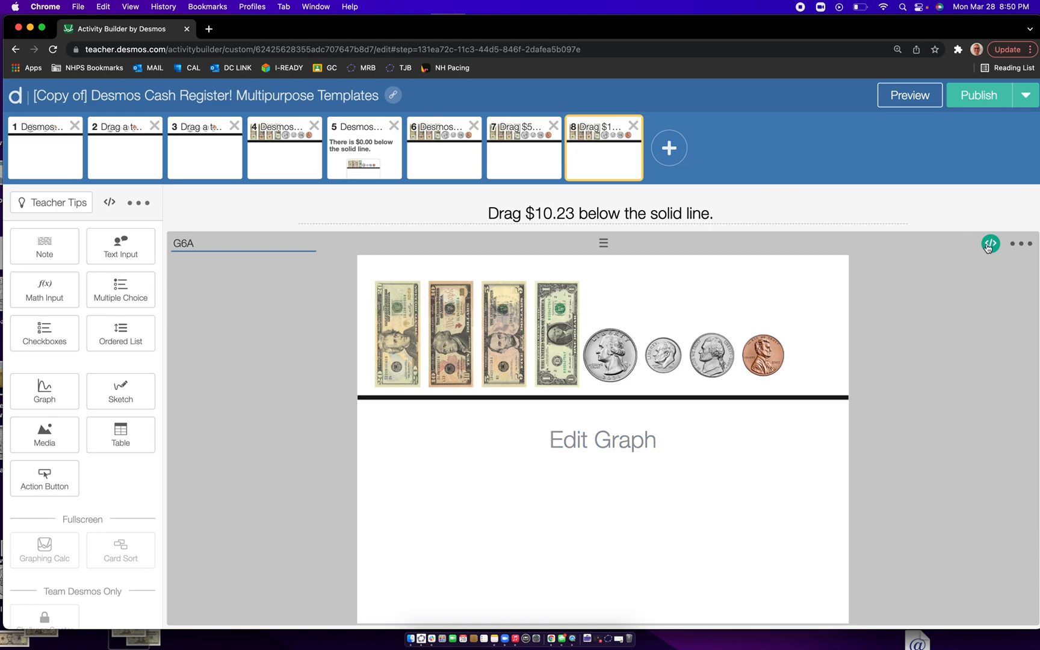
- Edit the computation layer script of screen 8's graph to check G6A.number(`v`) against 10.23 and save it
{"action": "left_click", "coordinate": [991, 243]}
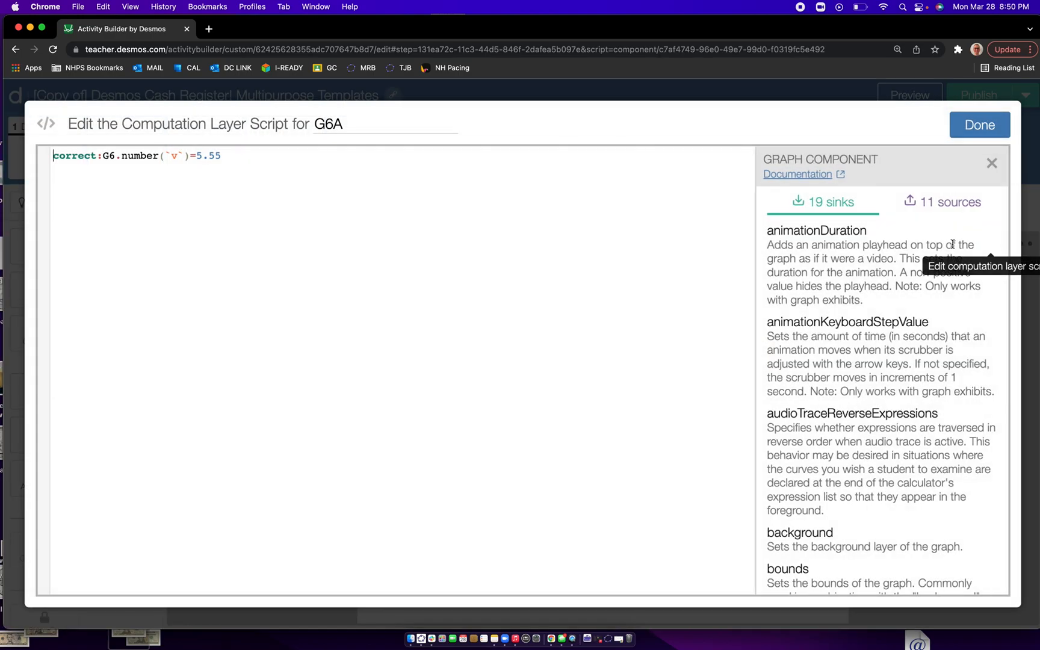
{"action": "type", "text": "A"}
{"action": "left_click", "coordinate": [230, 155]}
{"action": "left_click", "coordinate": [979, 126]}
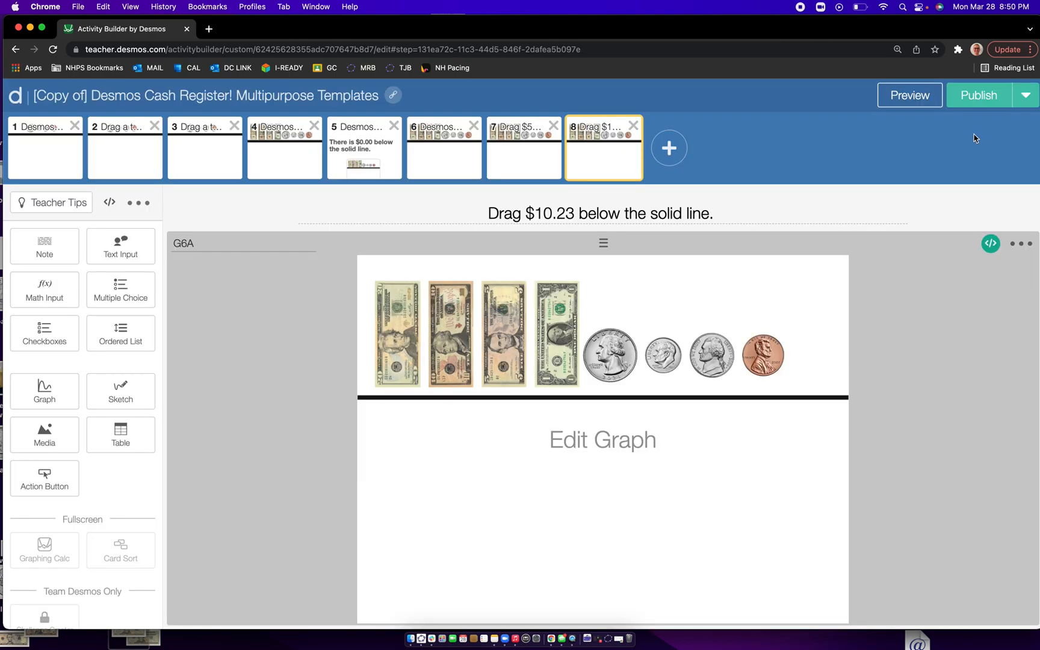
{"action": "left_click", "coordinate": [991, 243]}
{"action": "left_click", "coordinate": [246, 158]}
{"action": "key", "text": "BackSpace"}
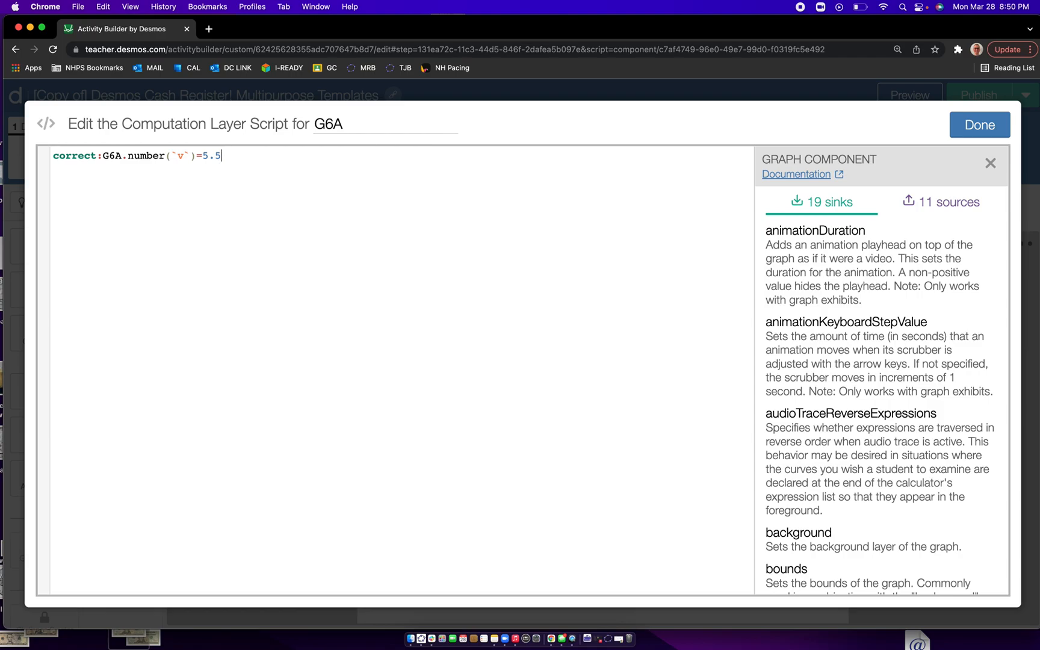
{"action": "type", "text": "10.23"}
{"action": "left_click", "coordinate": [995, 129]}
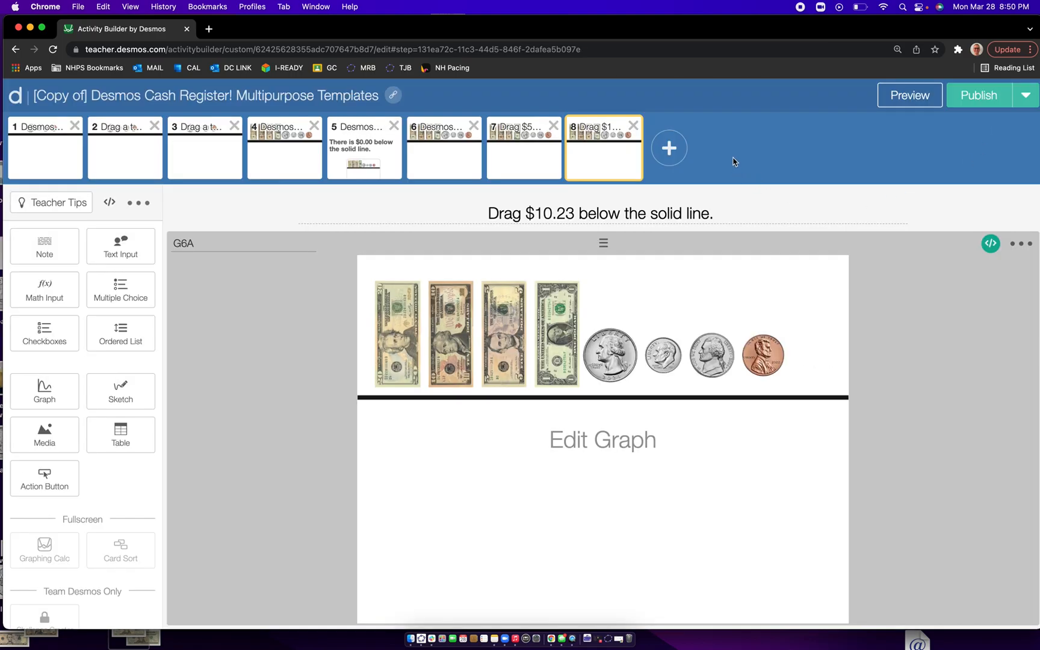
- Test screen 8 in the student preview by placing a $10 bill, two dimes and three pennies below the line
{"action": "left_click", "coordinate": [908, 96]}
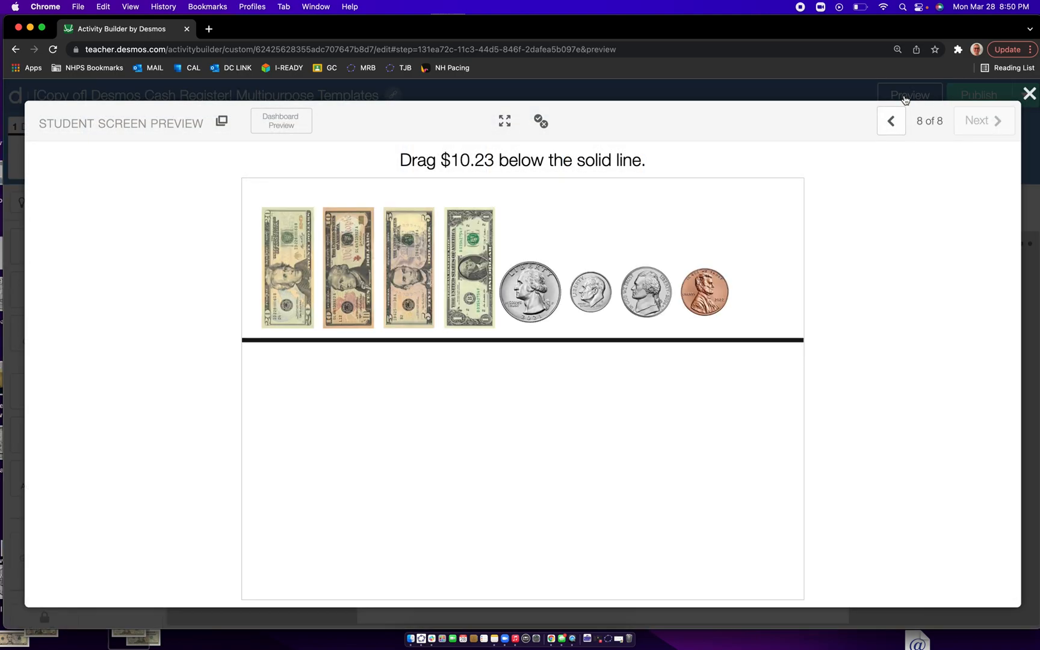
{"action": "left_click_drag", "start_coordinate": [352, 259], "coordinate": [359, 396]}
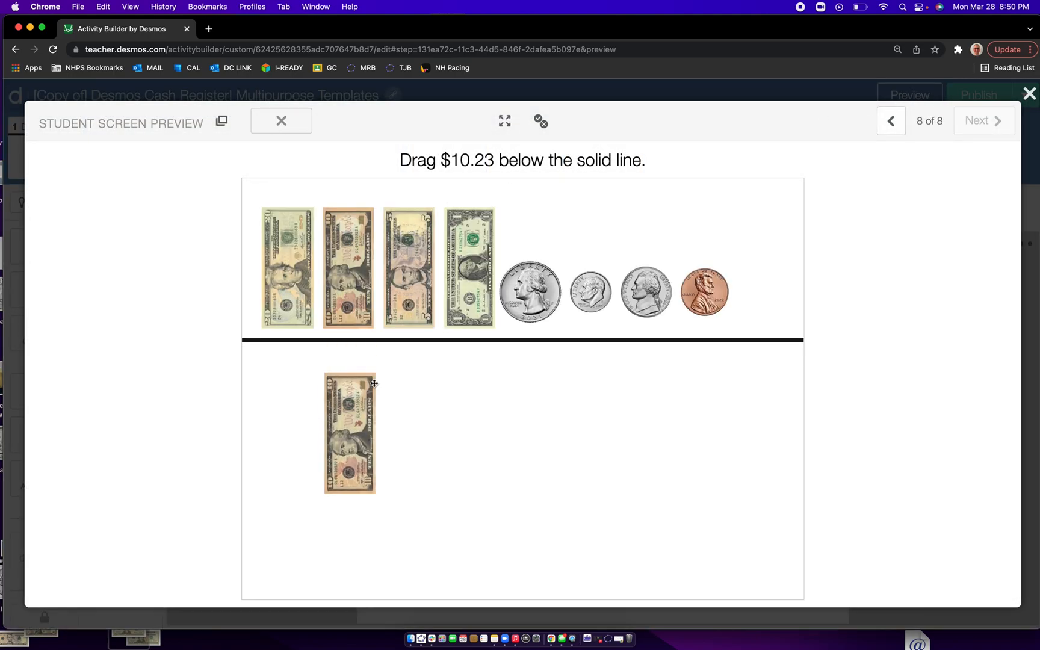
{"action": "left_click", "coordinate": [590, 295]}
{"action": "left_click", "coordinate": [587, 295]}
{"action": "left_click", "coordinate": [721, 299]}
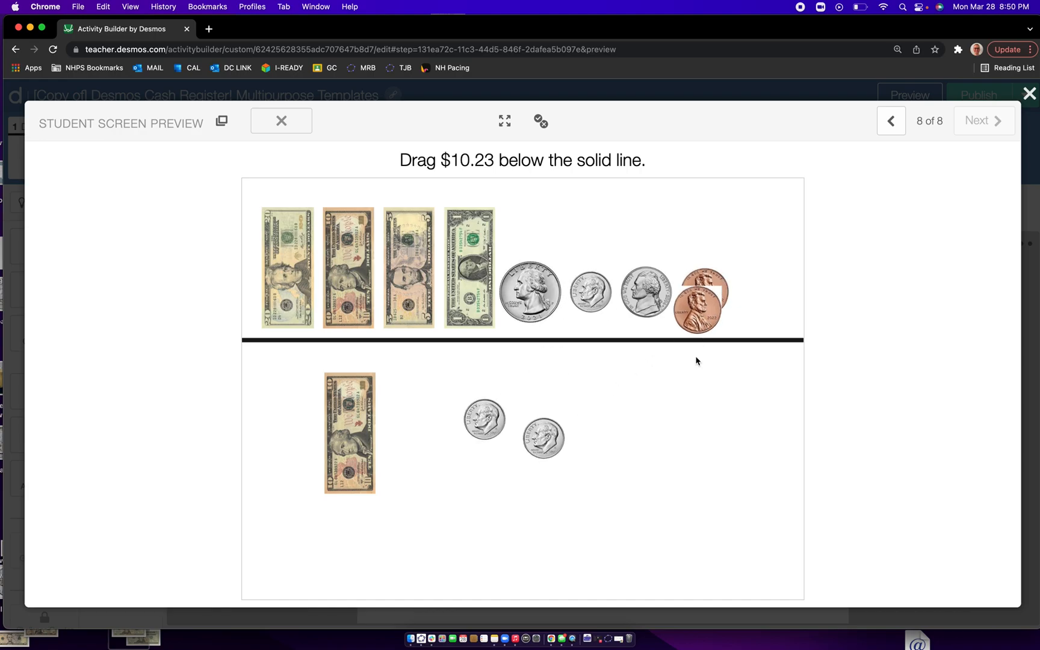
{"action": "left_click", "coordinate": [710, 289]}
{"action": "left_click_drag", "start_coordinate": [711, 289], "coordinate": [605, 523]}
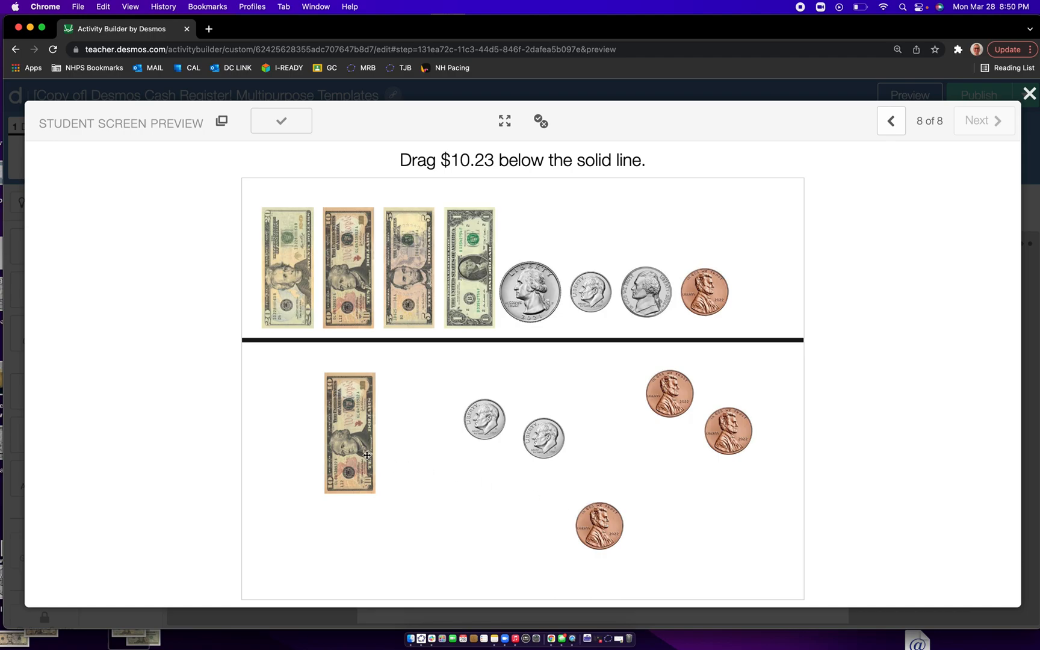
- Try an alternative answer in the preview by replacing the $10 bill with two $5 bills, and close the preview
{"action": "left_click_drag", "start_coordinate": [350, 421], "coordinate": [310, 392]}
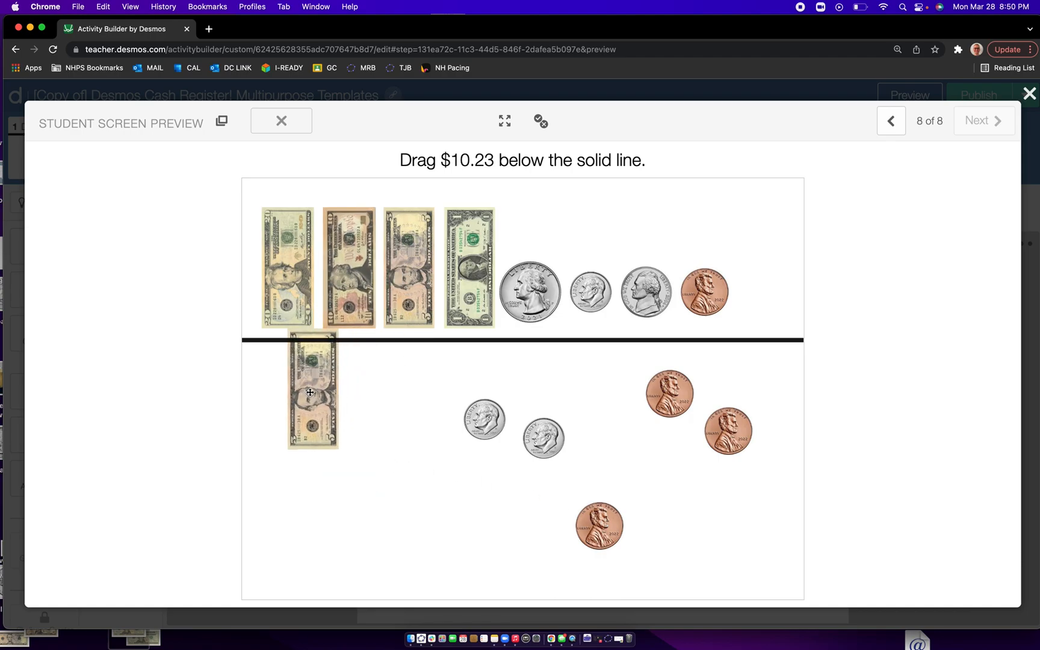
{"action": "left_click_drag", "start_coordinate": [431, 265], "coordinate": [404, 416]}
{"action": "left_click_drag", "start_coordinate": [314, 392], "coordinate": [327, 449]}
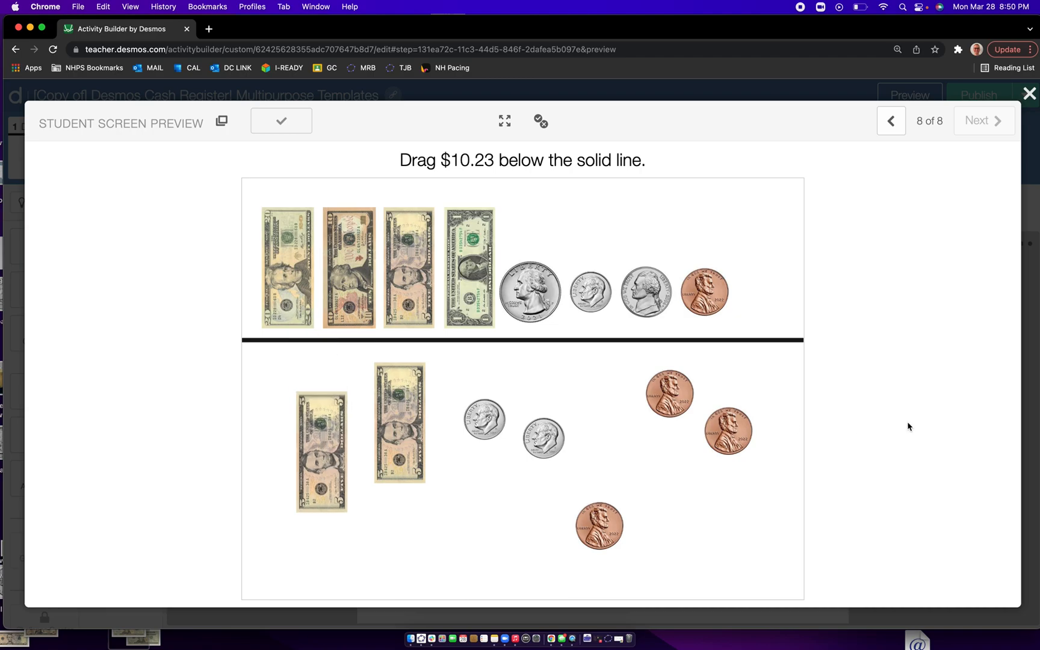
{"action": "left_click", "coordinate": [1029, 94]}
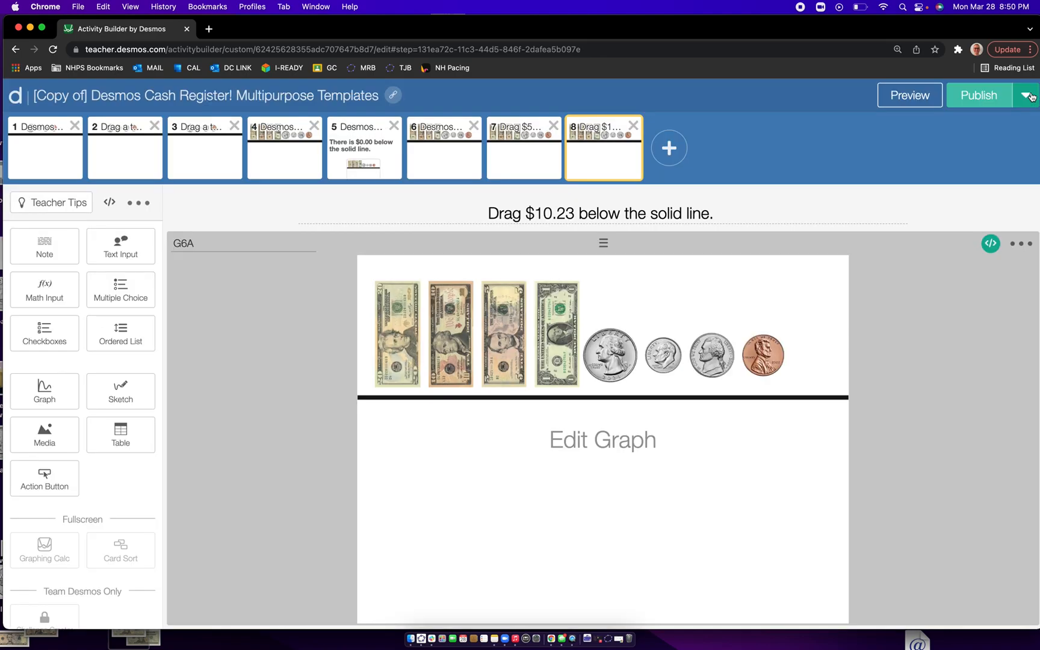